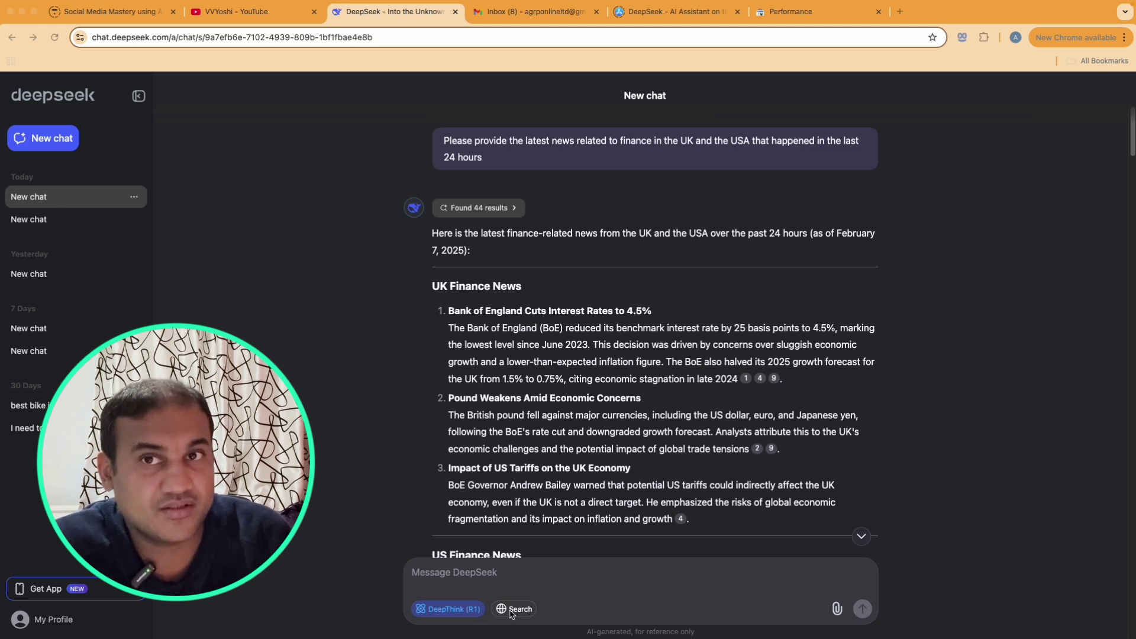
Switch off DeepThink (R1) mode for the next message in the DeepSeek finance news chat
left_click(342, 512)
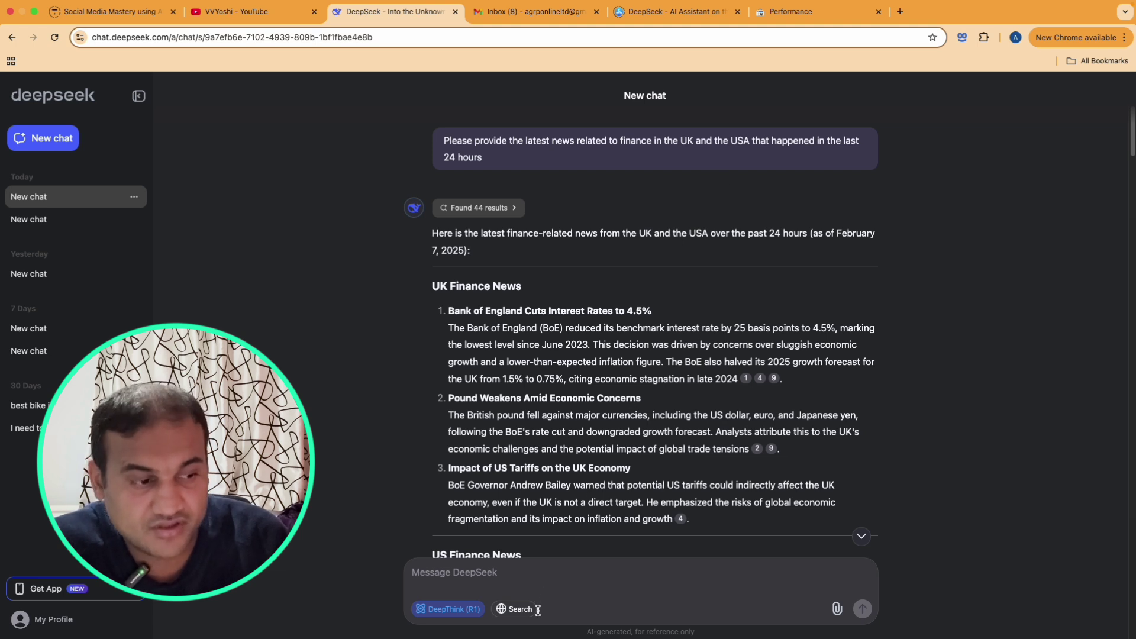
left_click(450, 614)
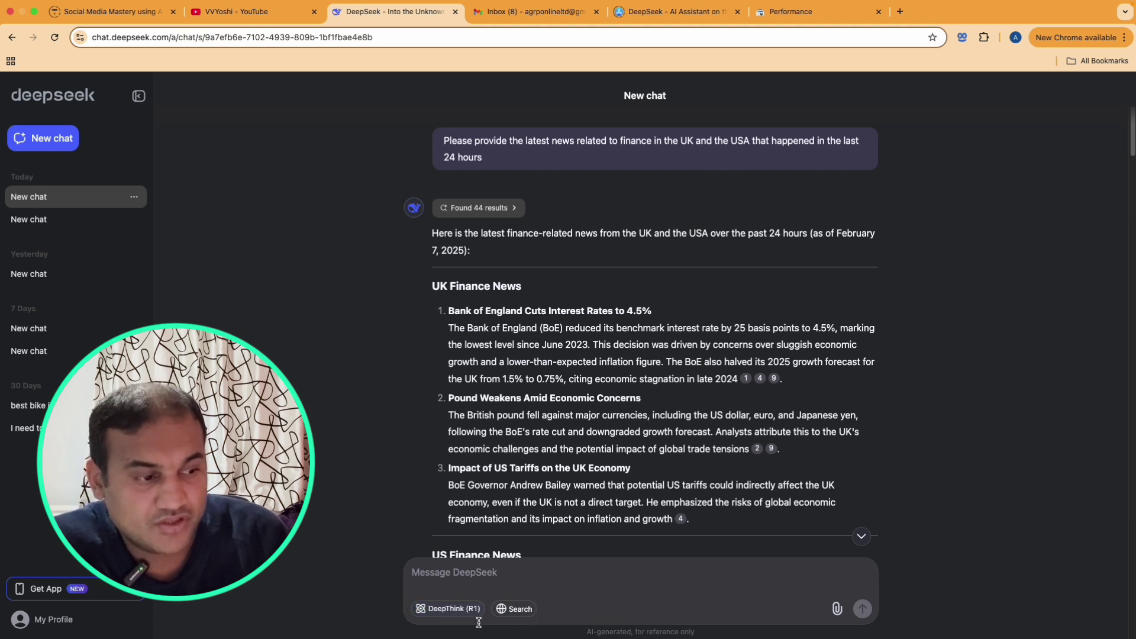
Enable web search and scroll the news reply down to the TradeTariff Impact Analyzer suggestion
left_click(509, 614)
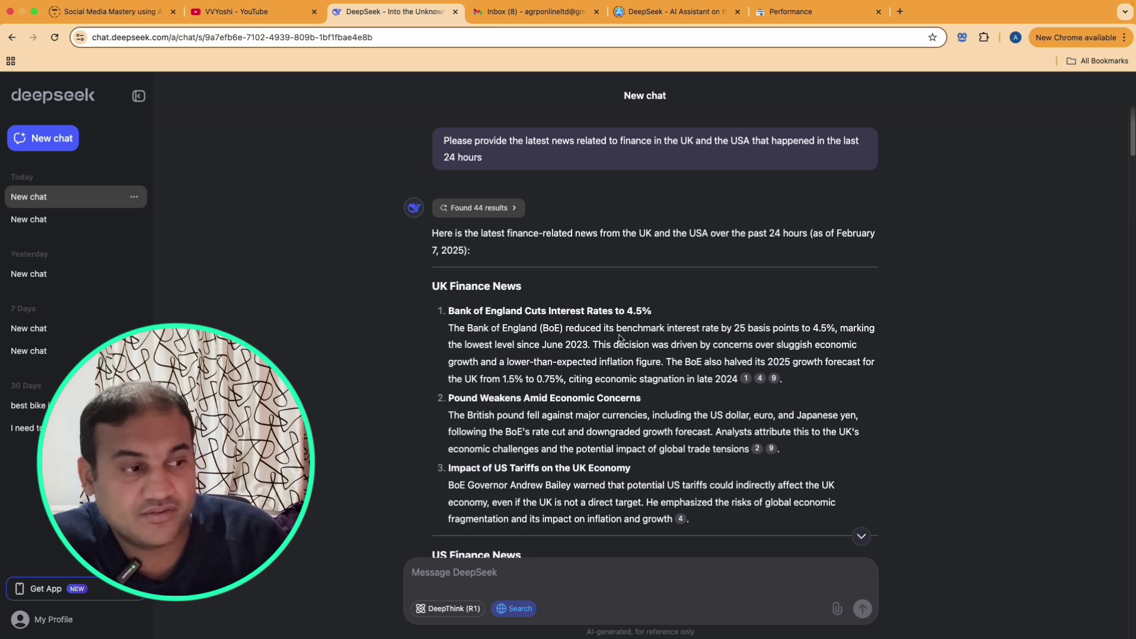
scroll(597, 355, "down", 2)
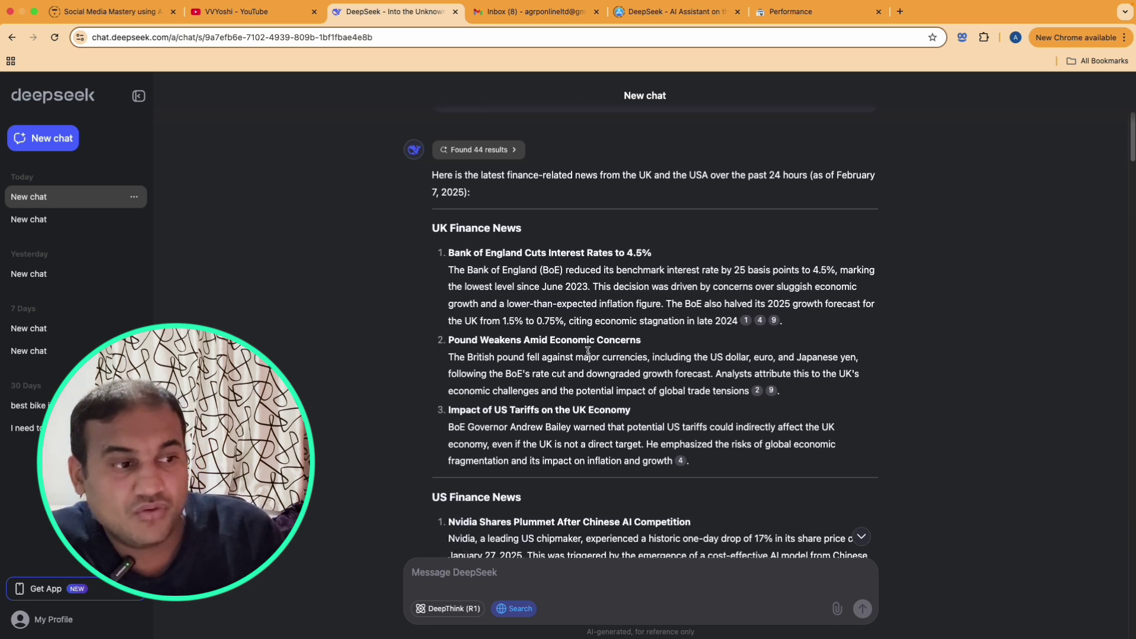
scroll(520, 409, "down", 1)
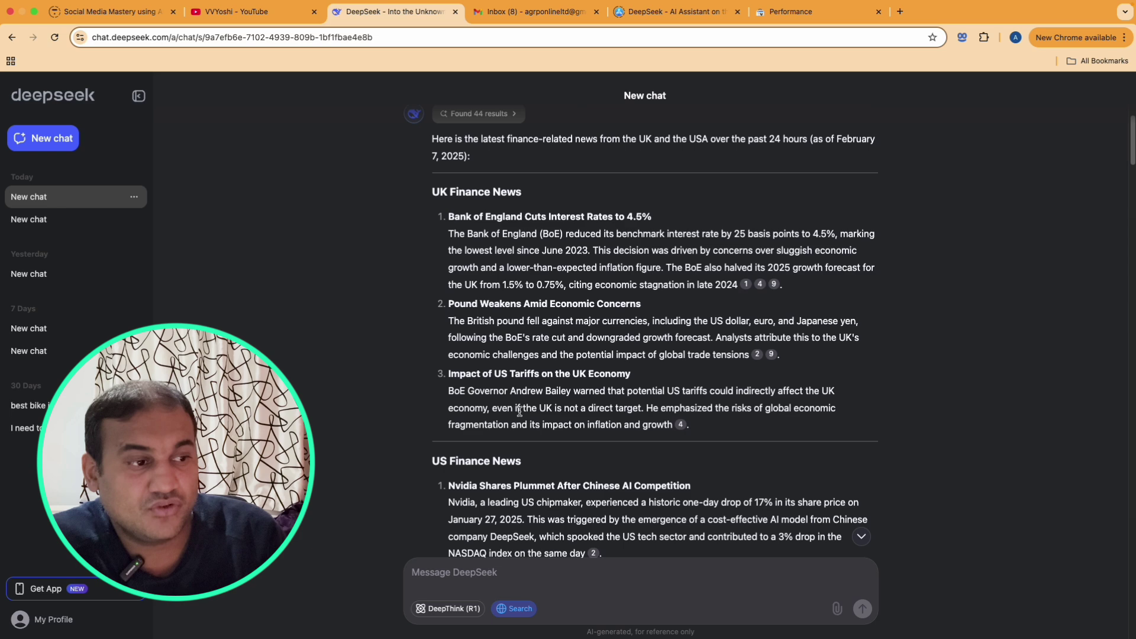
scroll(562, 378, "down", 5)
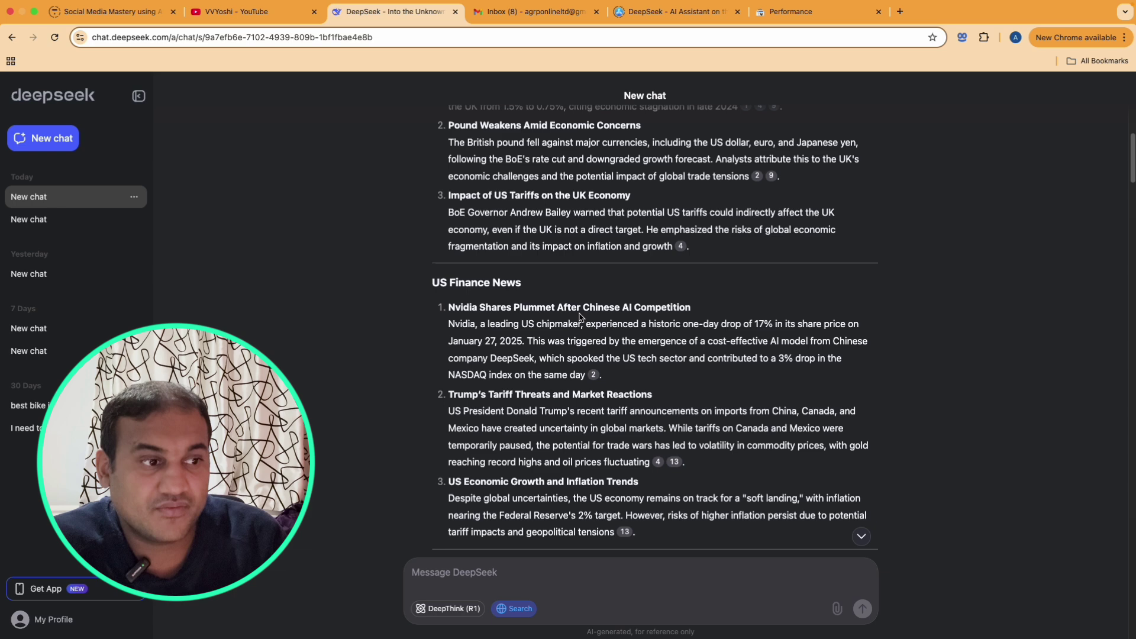
scroll(621, 310, "down", 2)
scroll(623, 312, "down", 1)
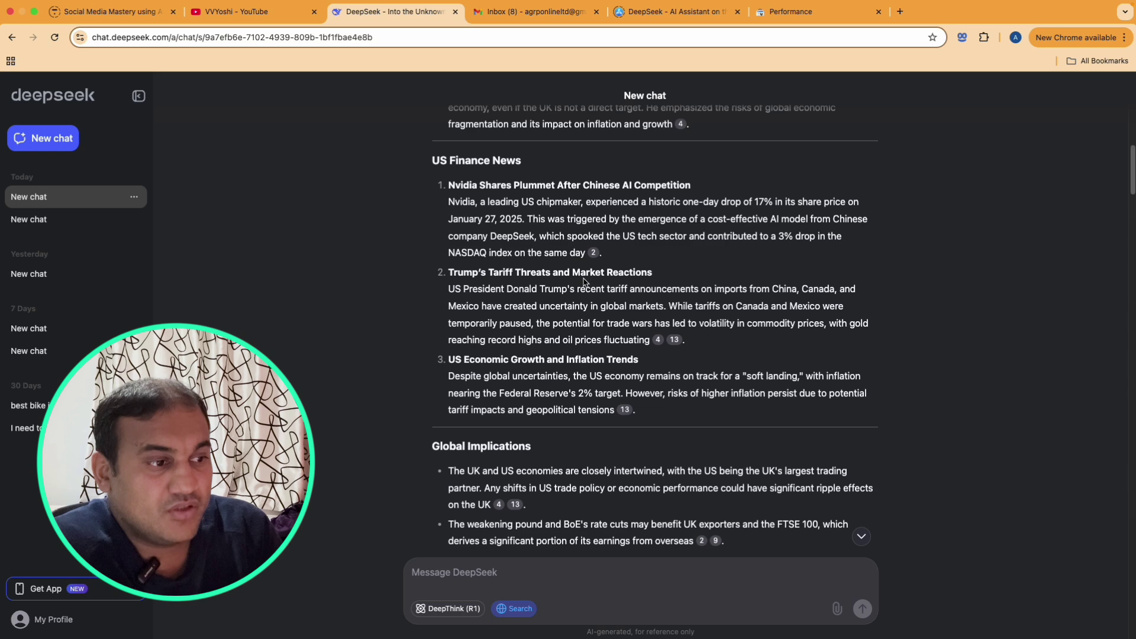
scroll(539, 370, "down", 3)
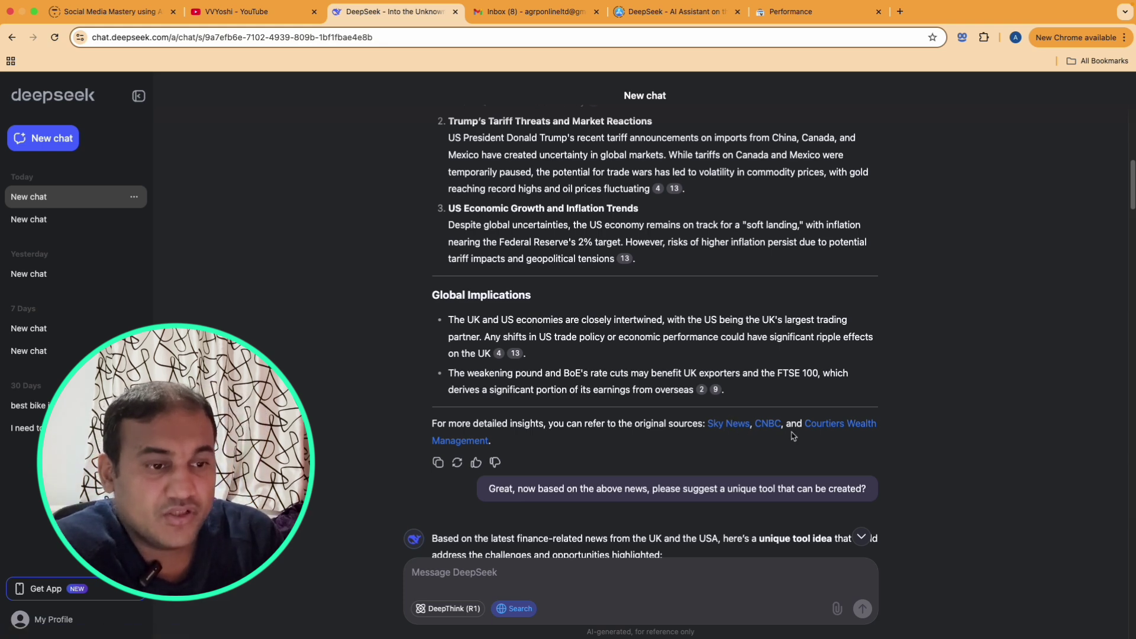
scroll(792, 436, "down", 1)
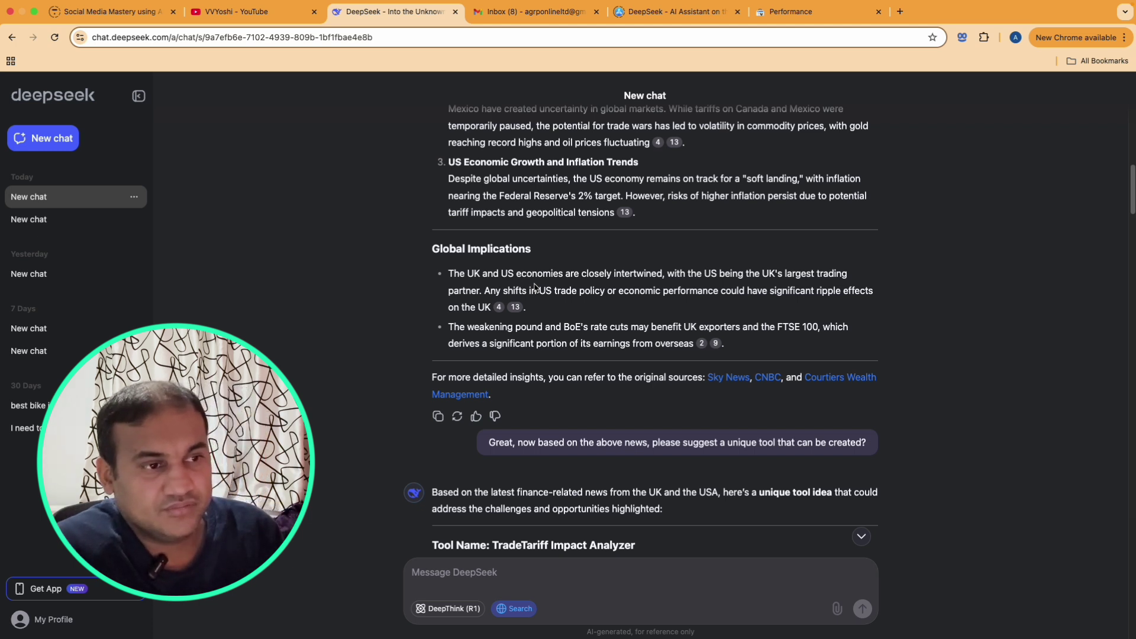
scroll(493, 331, "down", 5)
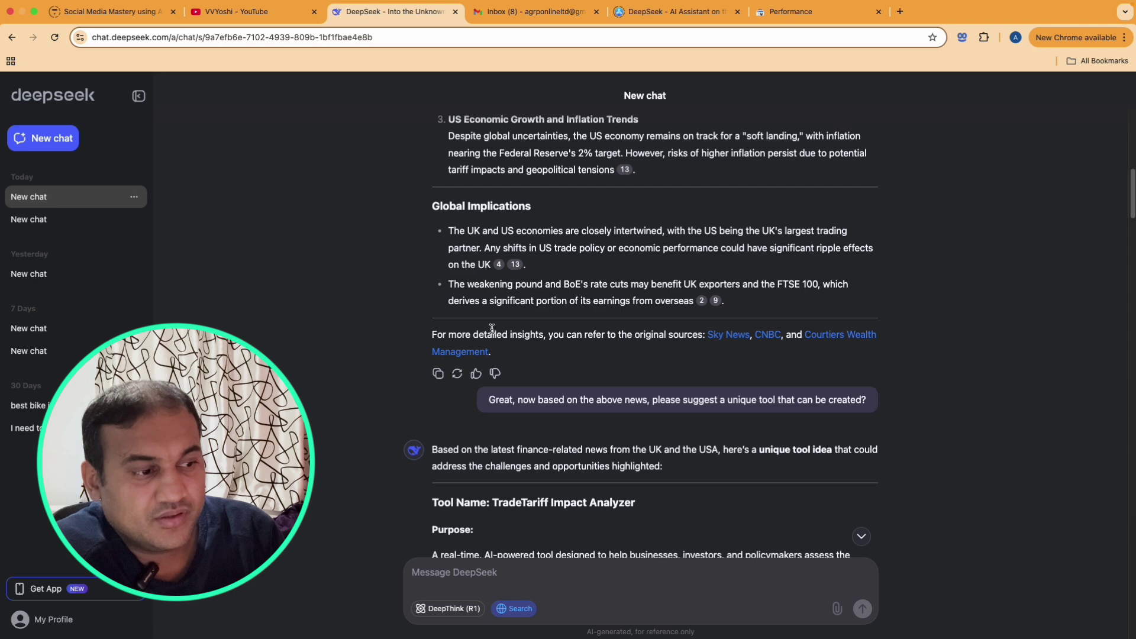
scroll(493, 332, "down", 3)
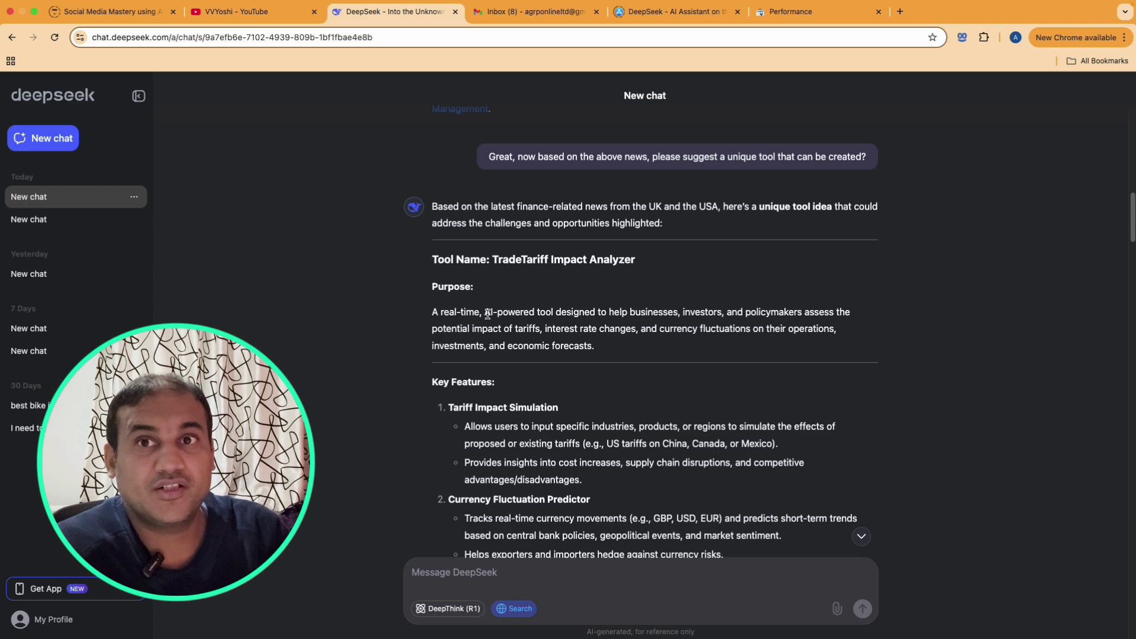
scroll(487, 314, "down", 5)
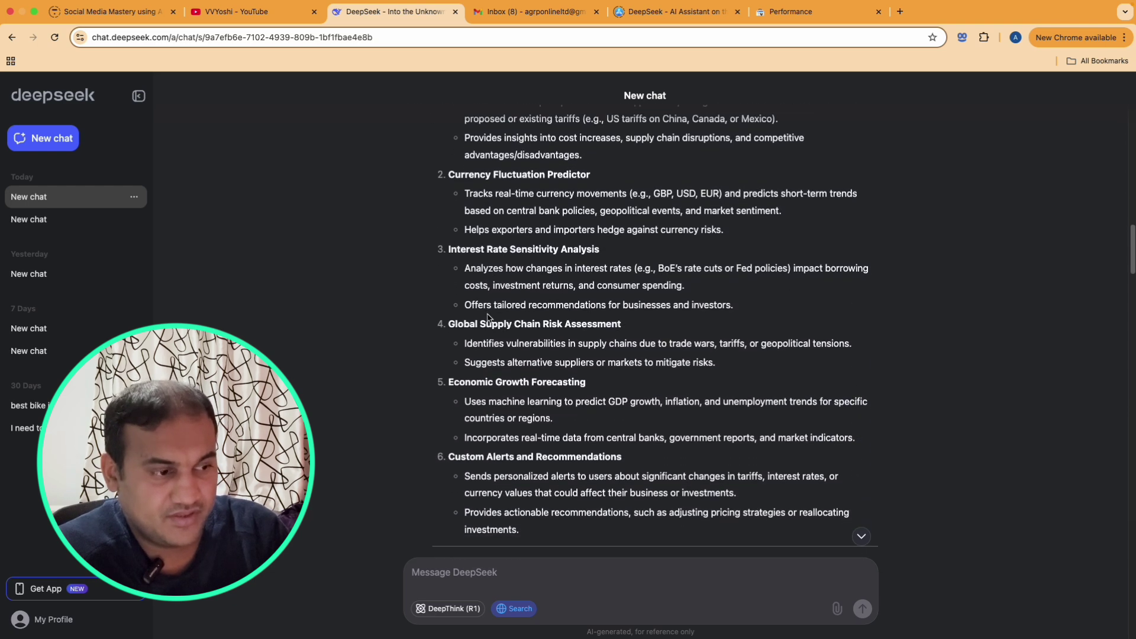
scroll(488, 317, "up", 2)
scroll(457, 306, "down", 5)
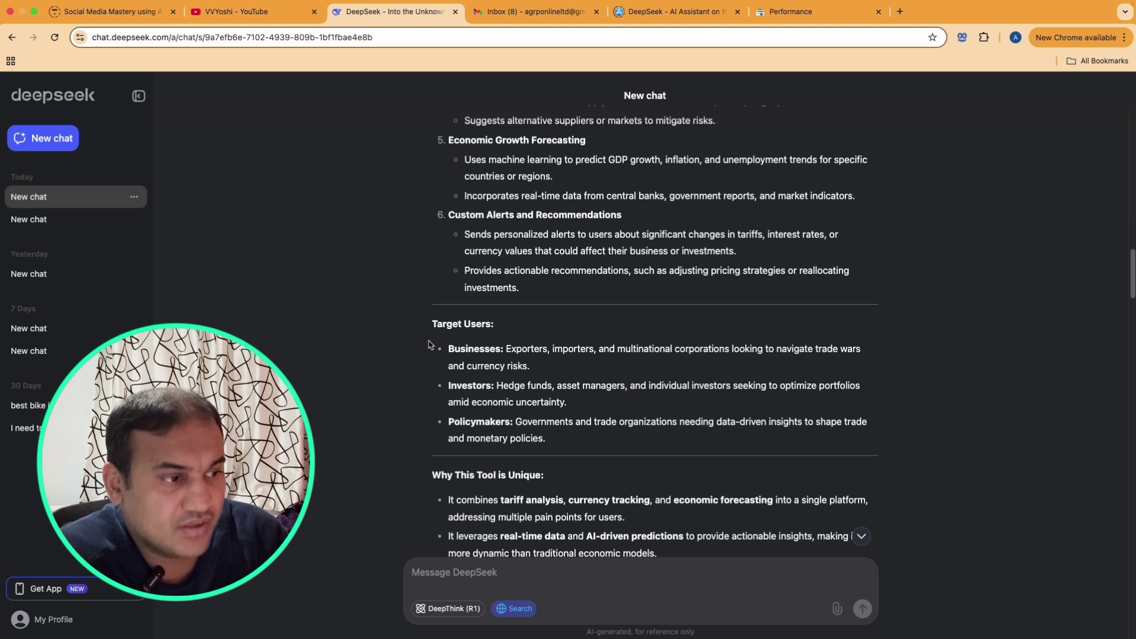
scroll(477, 438, "down", 1)
scroll(477, 438, "down", 2)
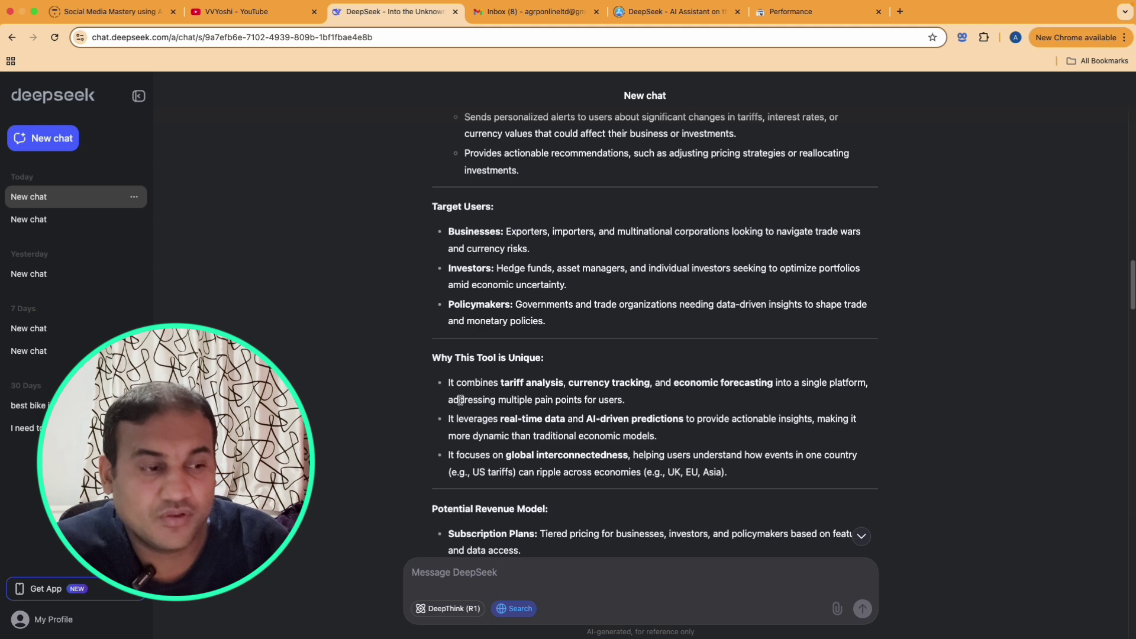
scroll(460, 399, "down", 5)
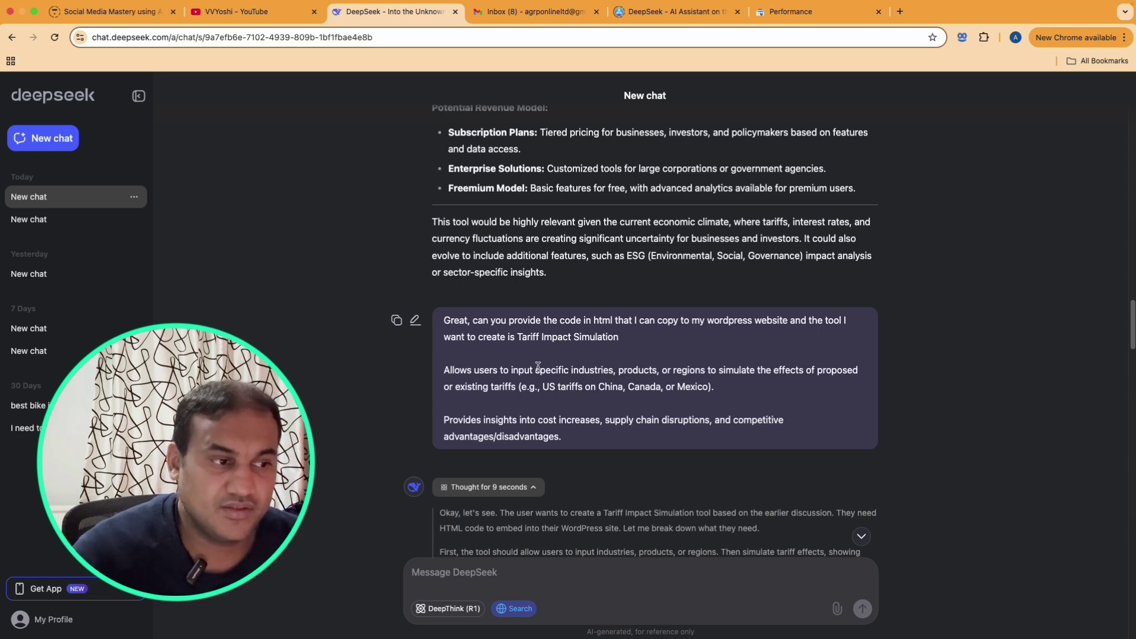
Scroll through the reasoning and the Tariff Impact Simulator HTML code block
scroll(557, 430, "down", 5)
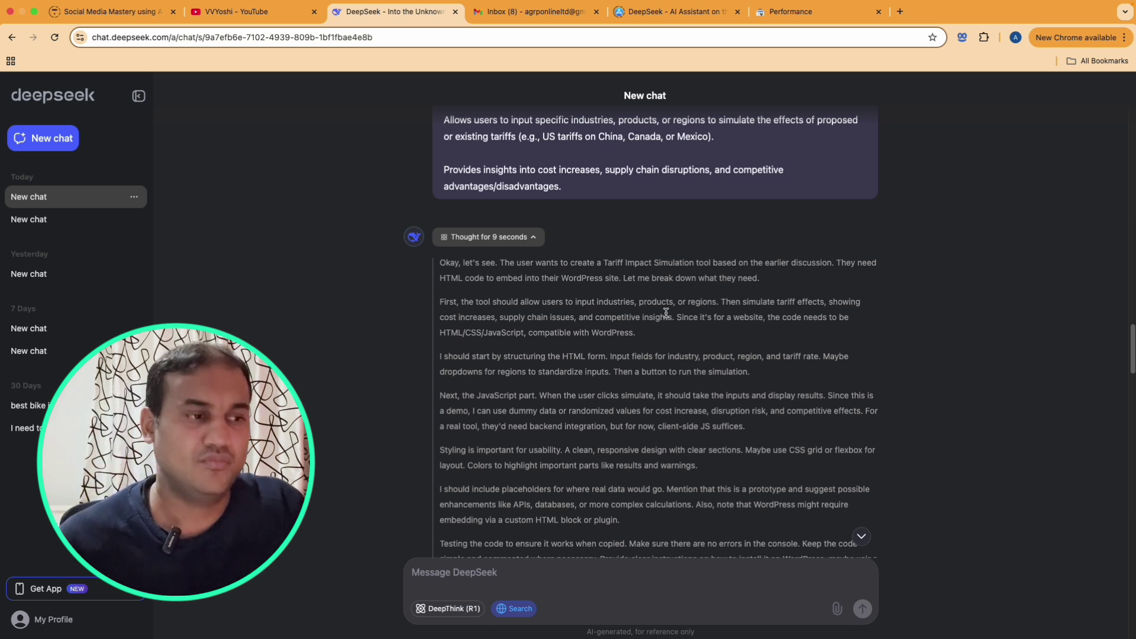
scroll(640, 358, "down", 5)
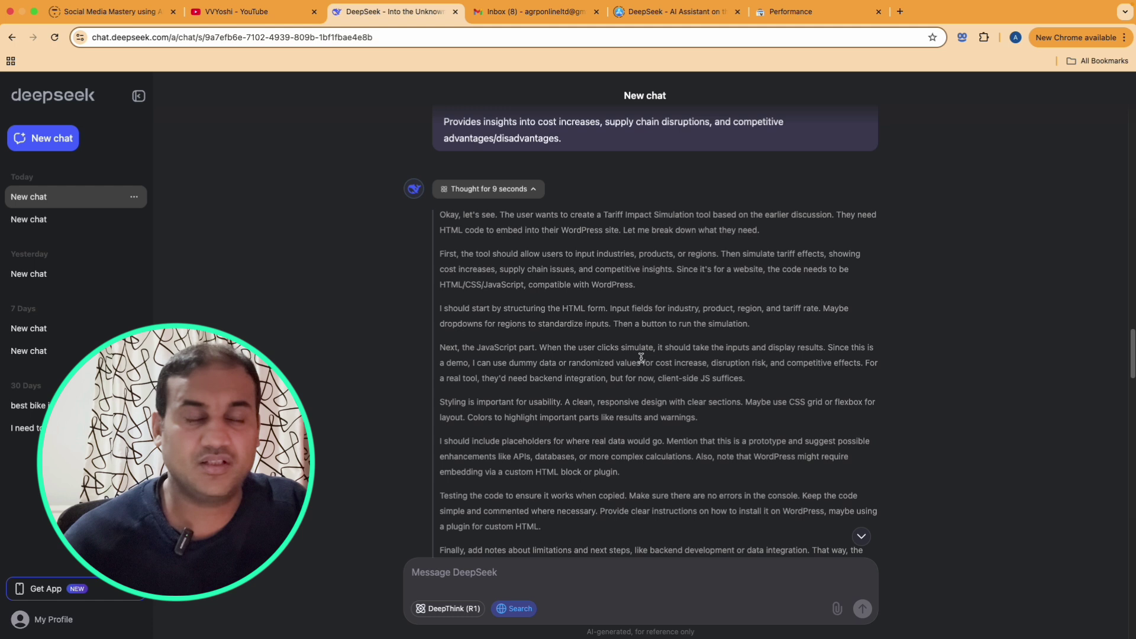
scroll(641, 358, "down", 5)
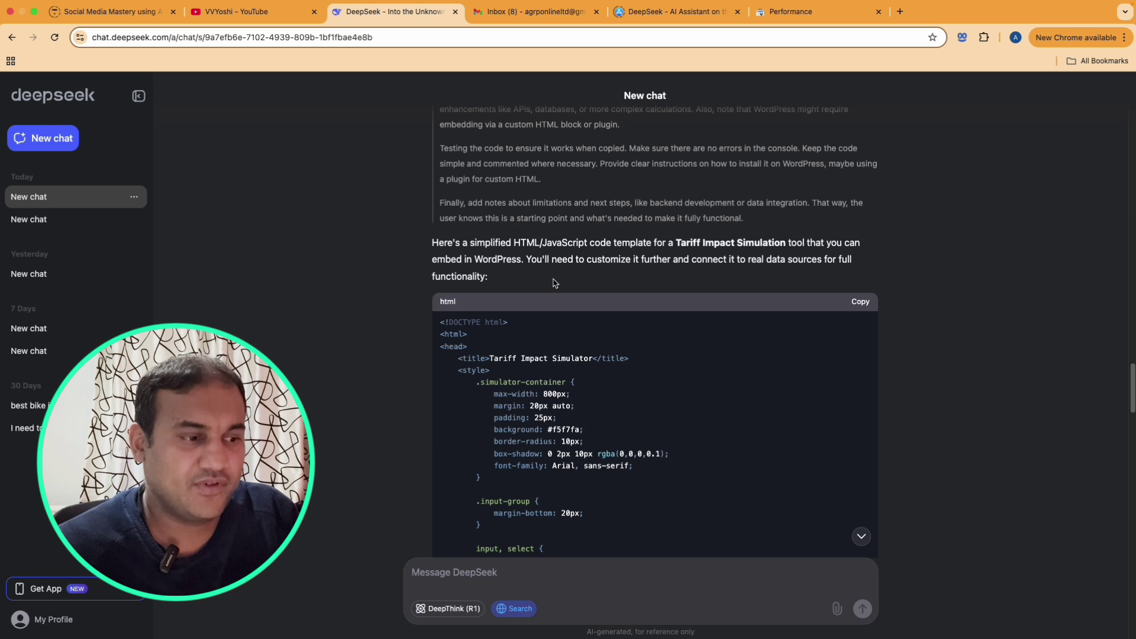
scroll(555, 283, "down", 3)
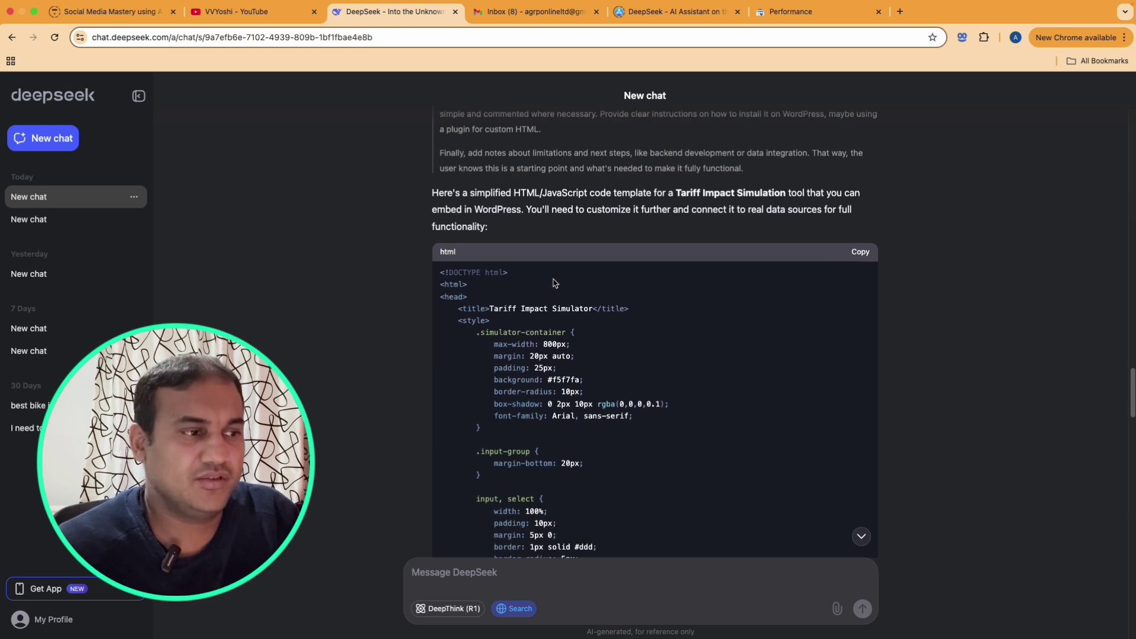
scroll(555, 282, "down", 6)
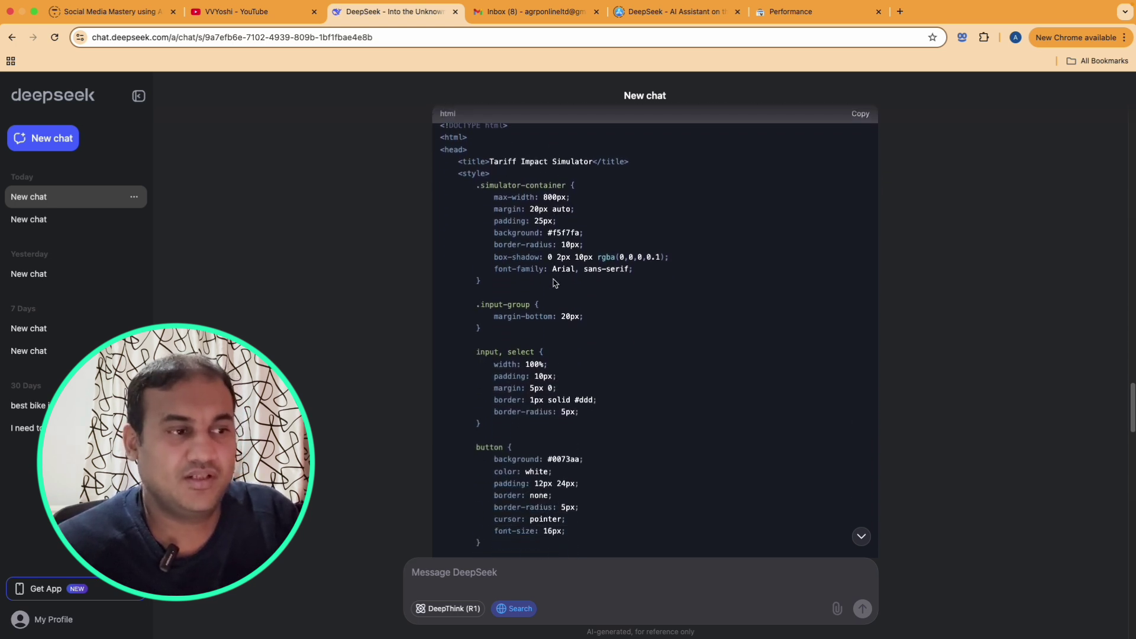
scroll(555, 283, "down", 15)
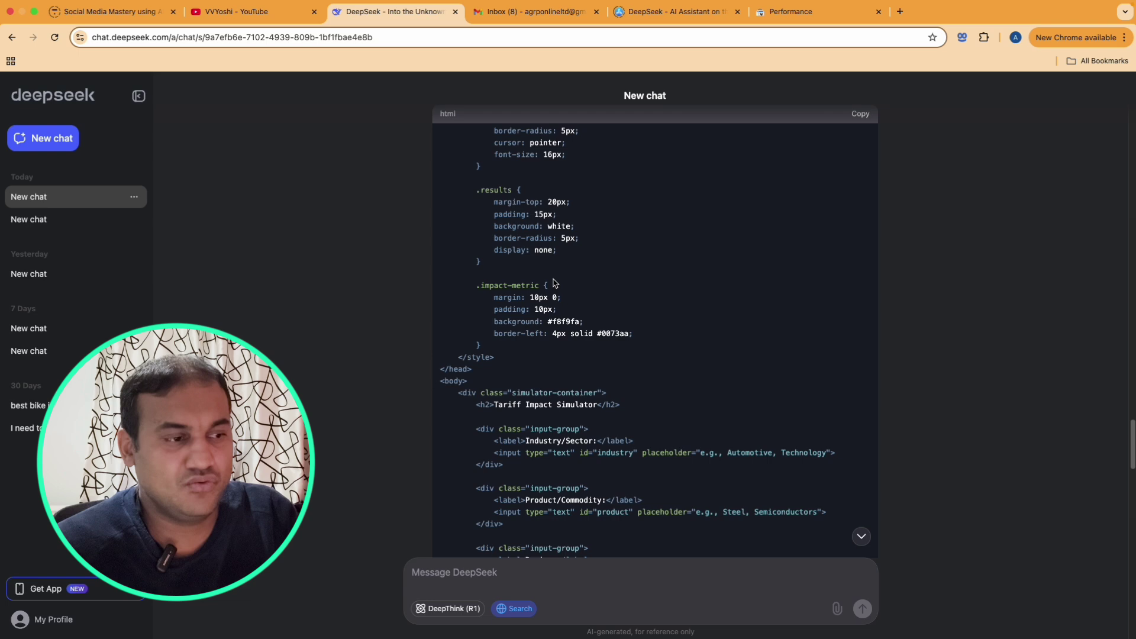
scroll(553, 279, "down", 5)
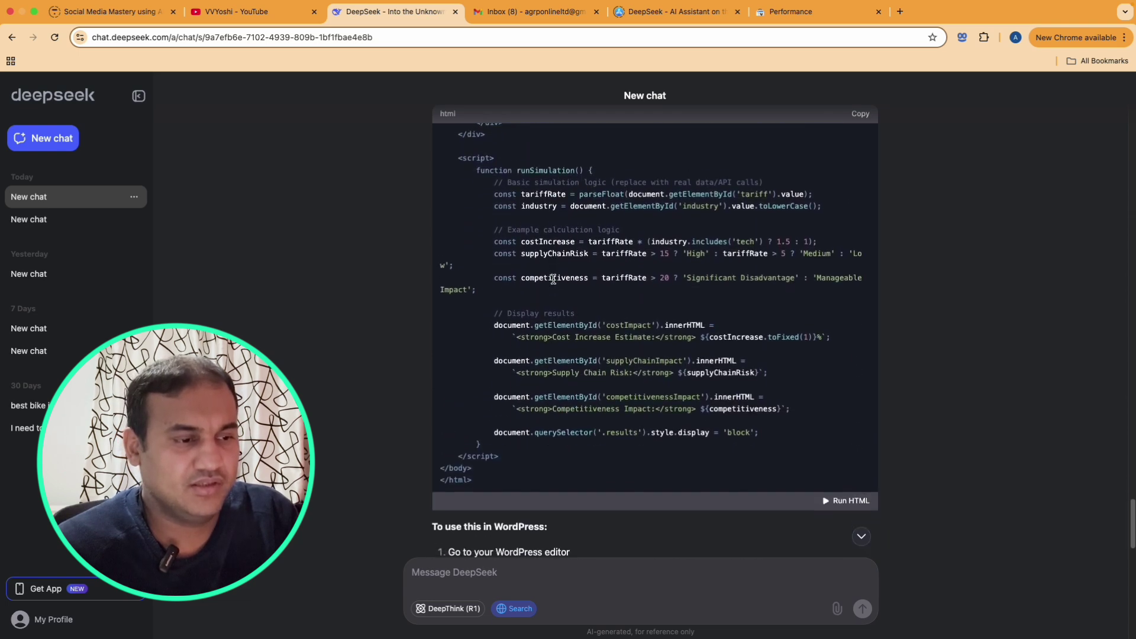
Run the HTML preview and enter Technology as the industry and IT as the product
left_click(836, 409)
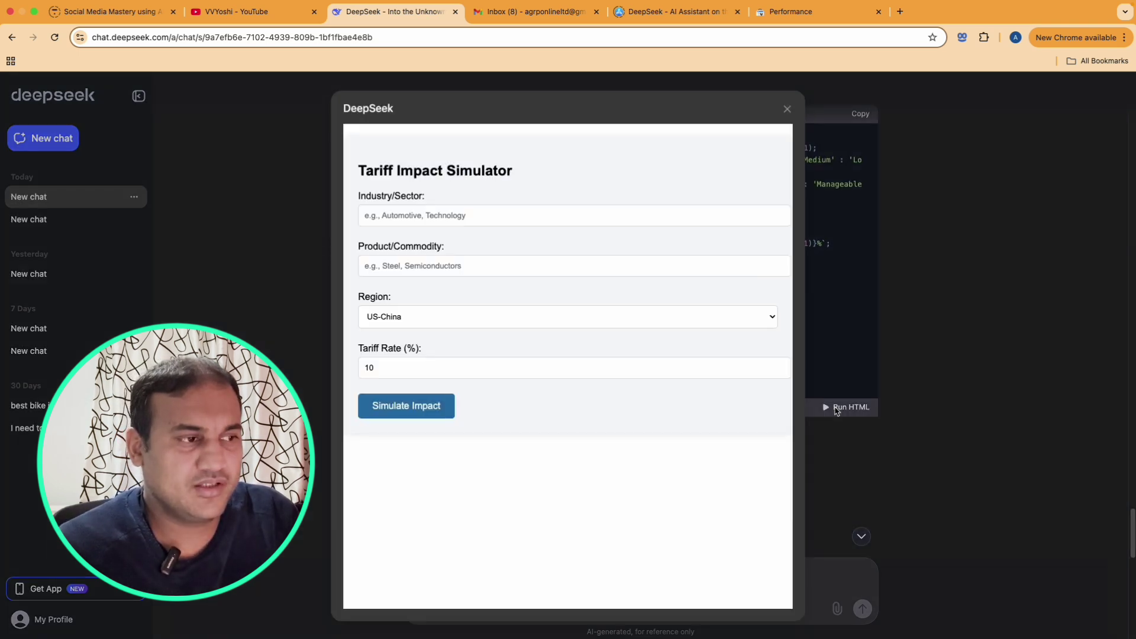
left_click(499, 218)
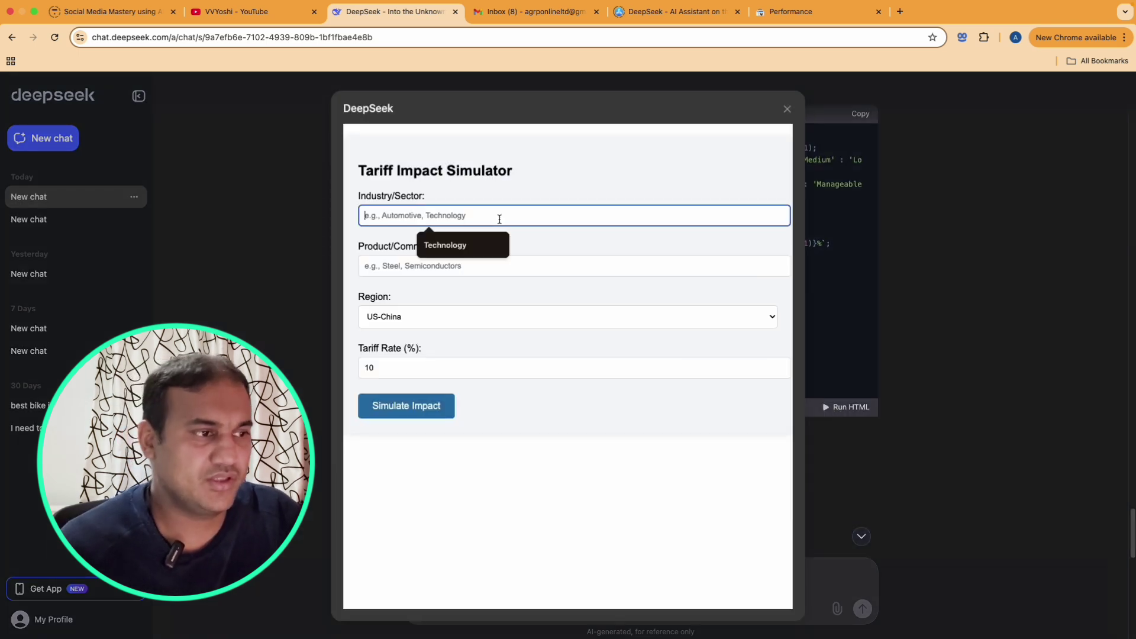
left_click(481, 245)
left_click(477, 265)
type("IT")
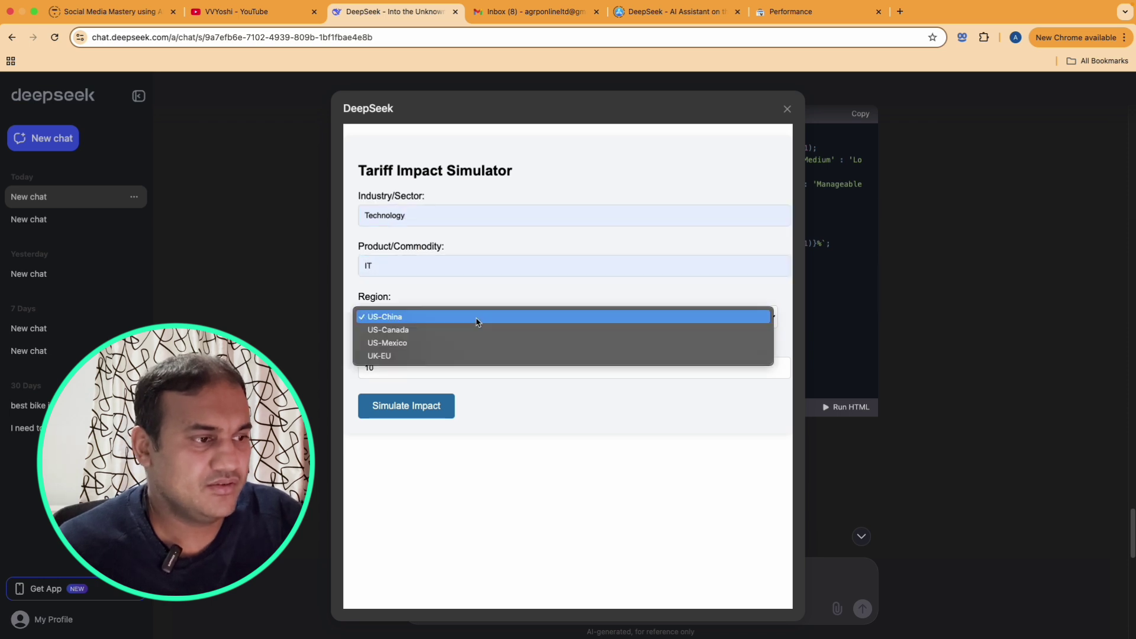
Simulate US-Mexico at a 25% tariff, getting a 37.5% cost-increase estimate
left_click(473, 336)
left_click(463, 321)
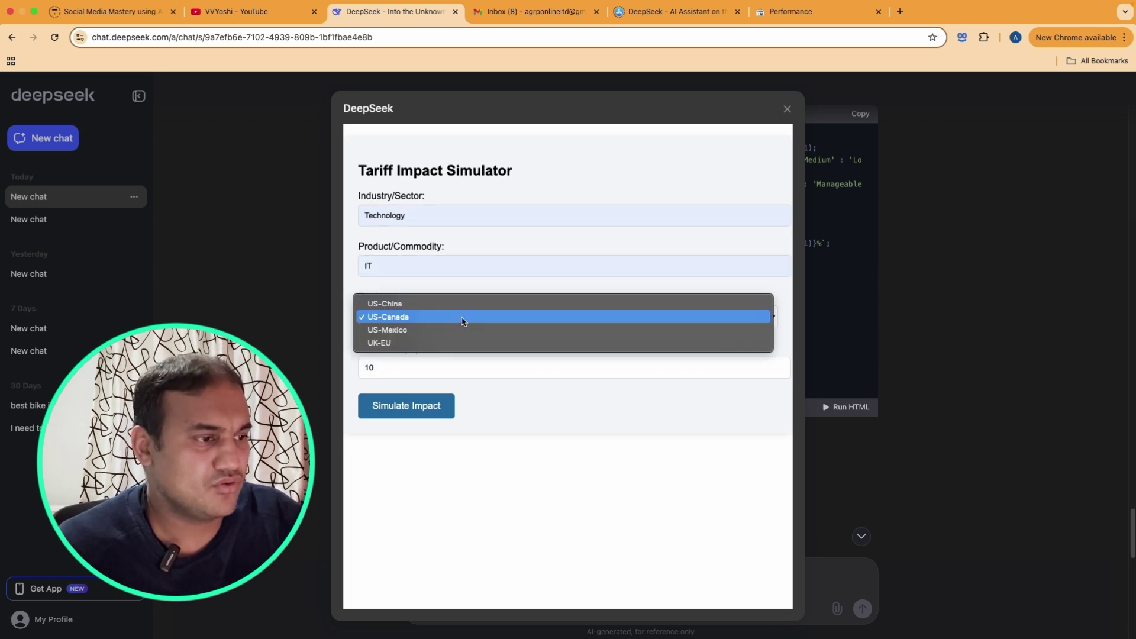
left_click(436, 338)
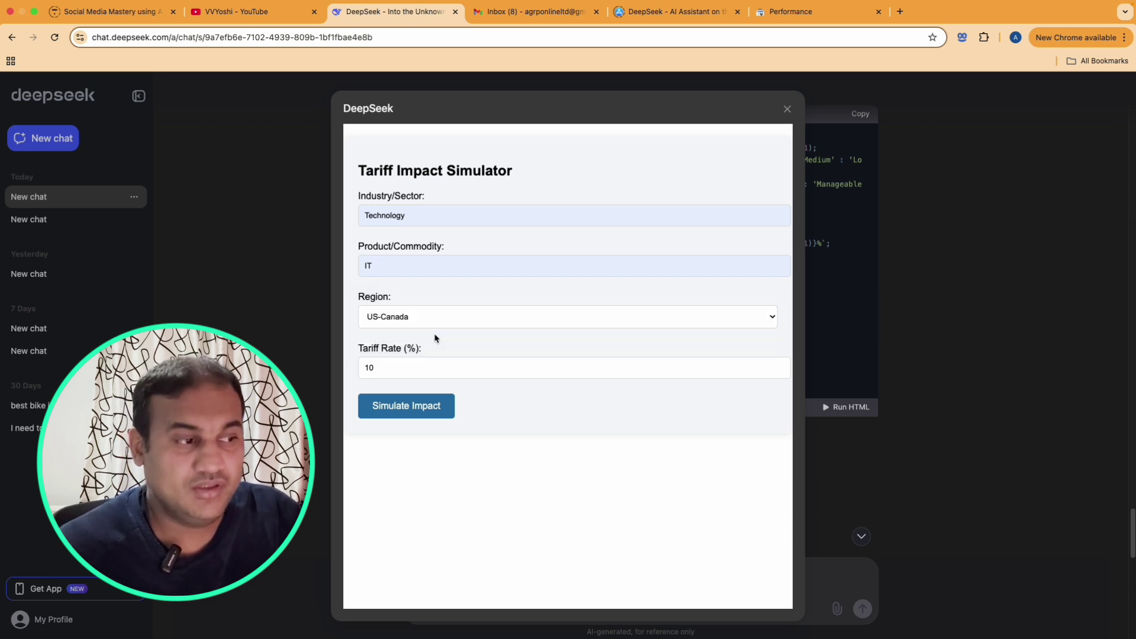
left_click(448, 368)
key("BackSpace")
key("BackSpace")
type("25")
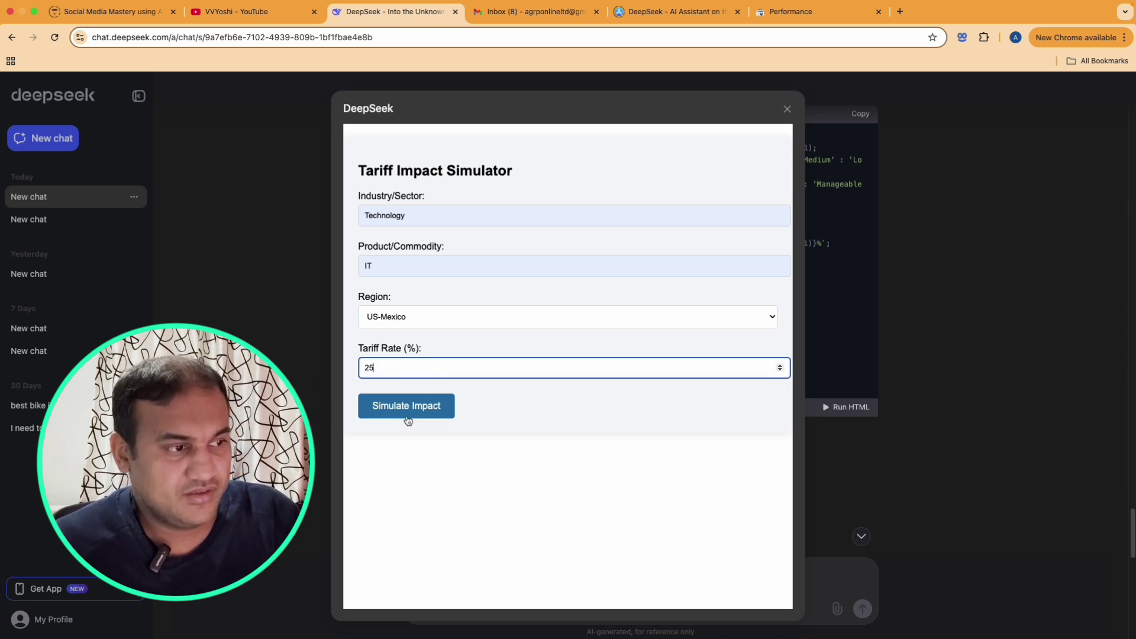
left_click(407, 408)
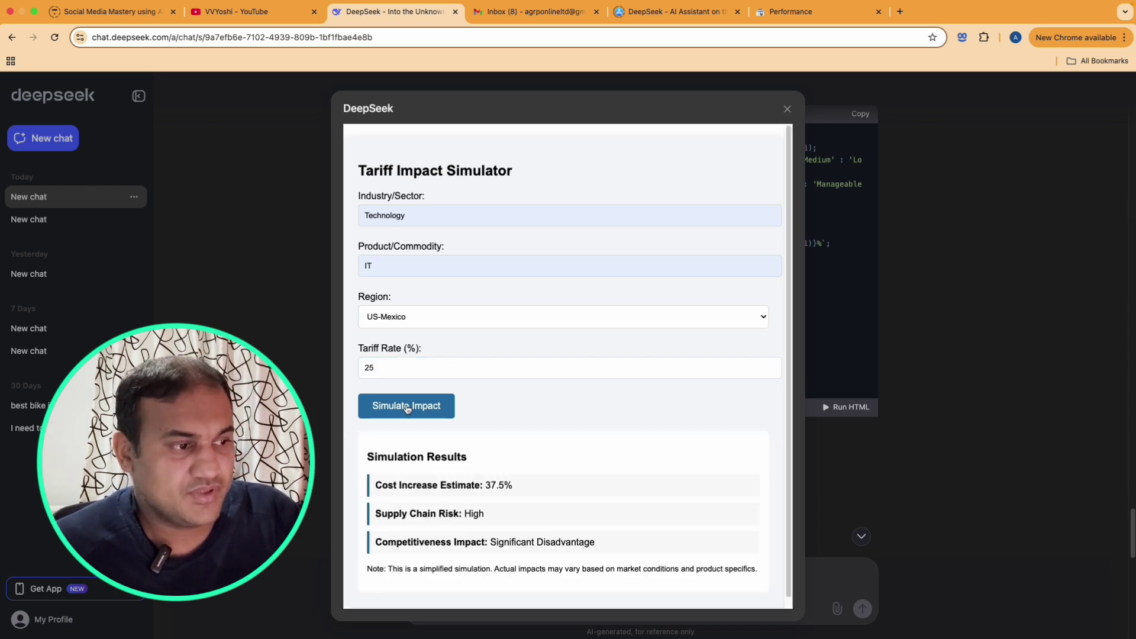
scroll(491, 461, "down", 1)
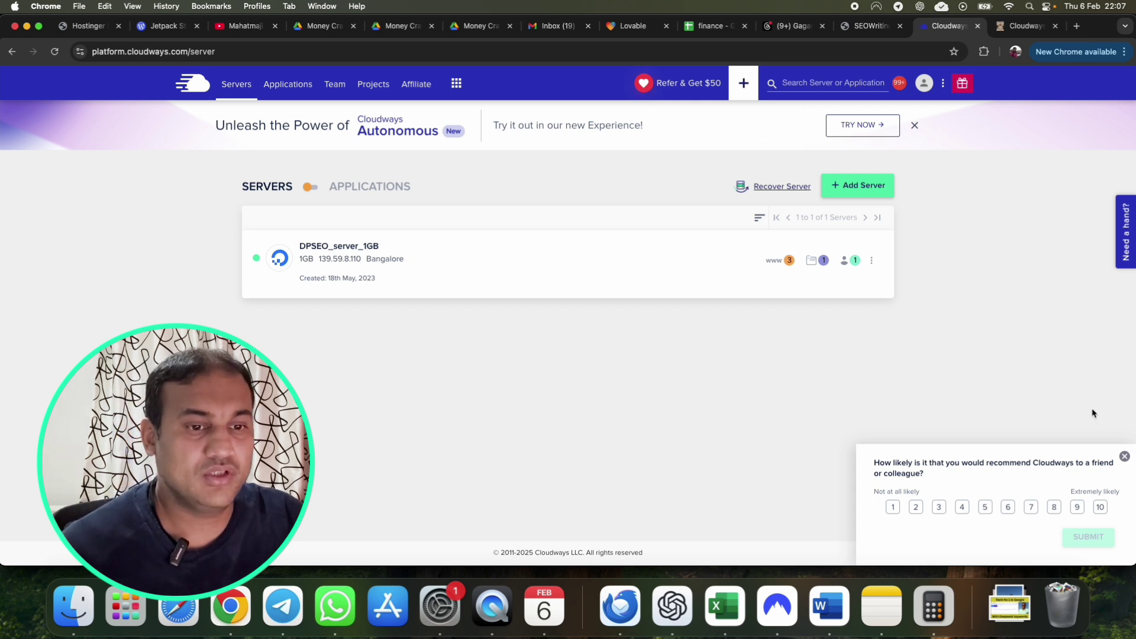
Dismiss the NPS recommendation survey and switch to the Cloudways coupon code article
left_click(1124, 457)
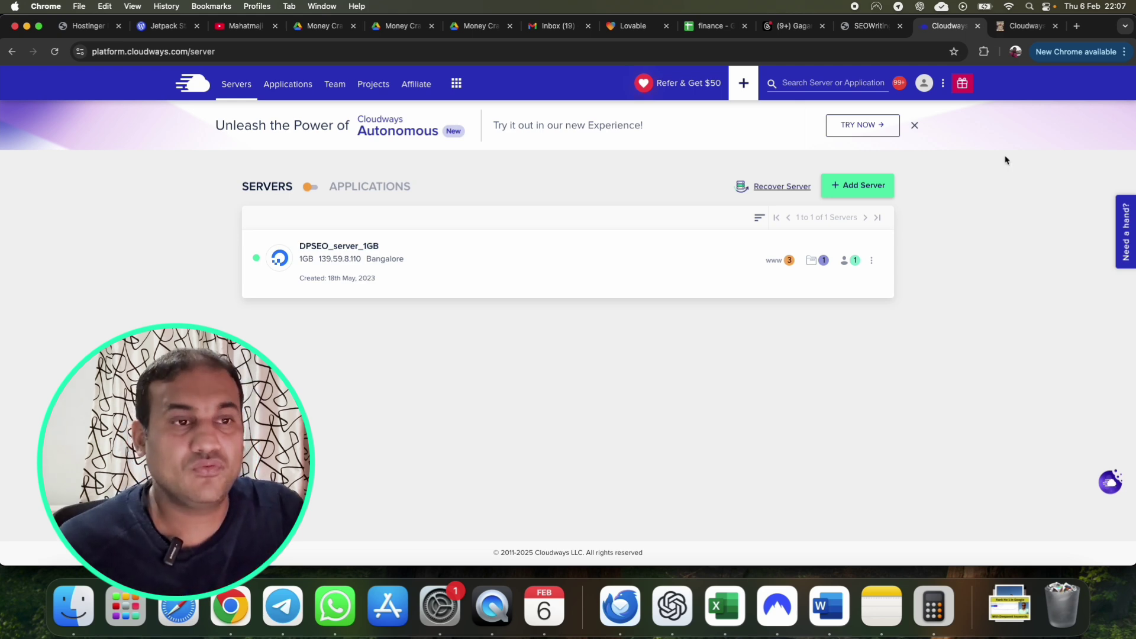
left_click(1015, 30)
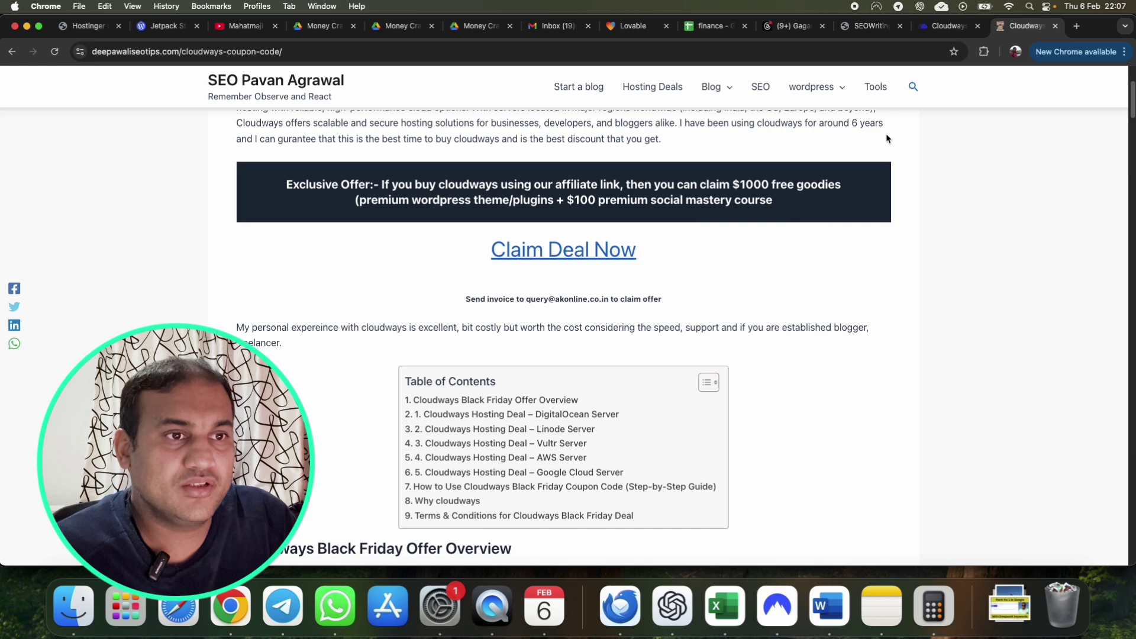
Return to the Cloudways Servers page listing the 1GB Bangalore server
left_click(947, 25)
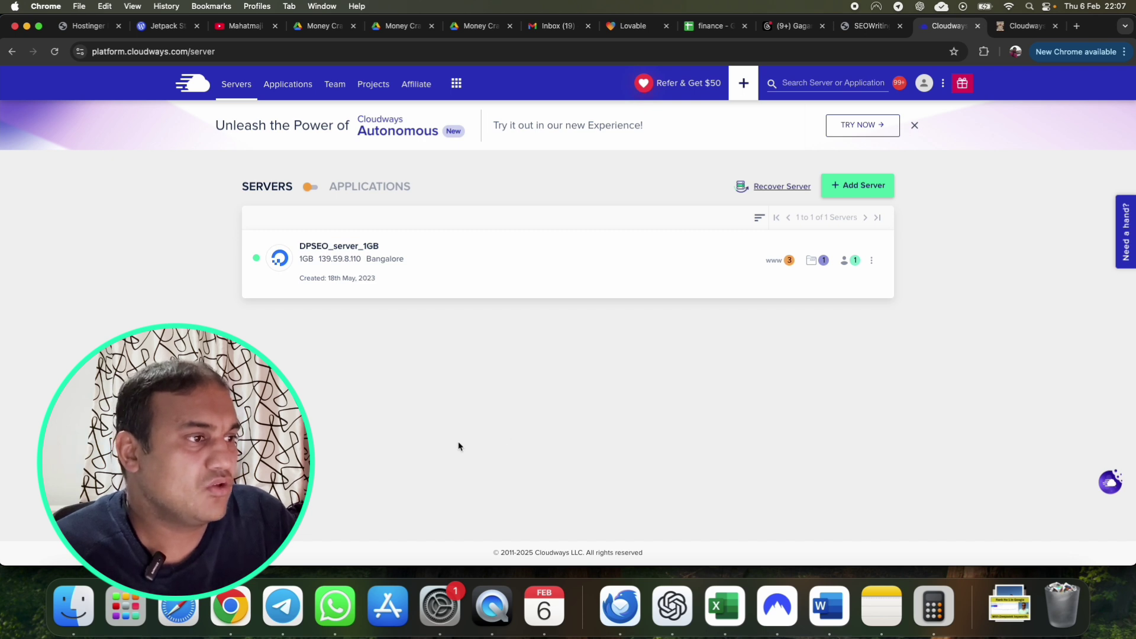
Start a new application on the DPSEO_server_1GB server from the Applications list
left_click(291, 88)
left_click(835, 186)
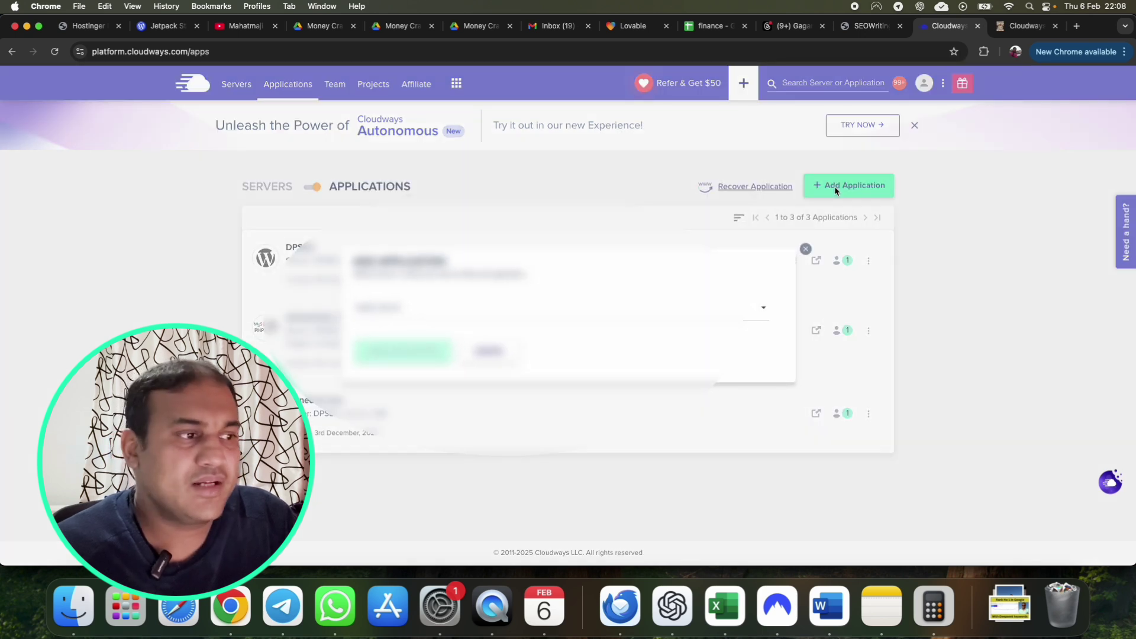
left_click(525, 312)
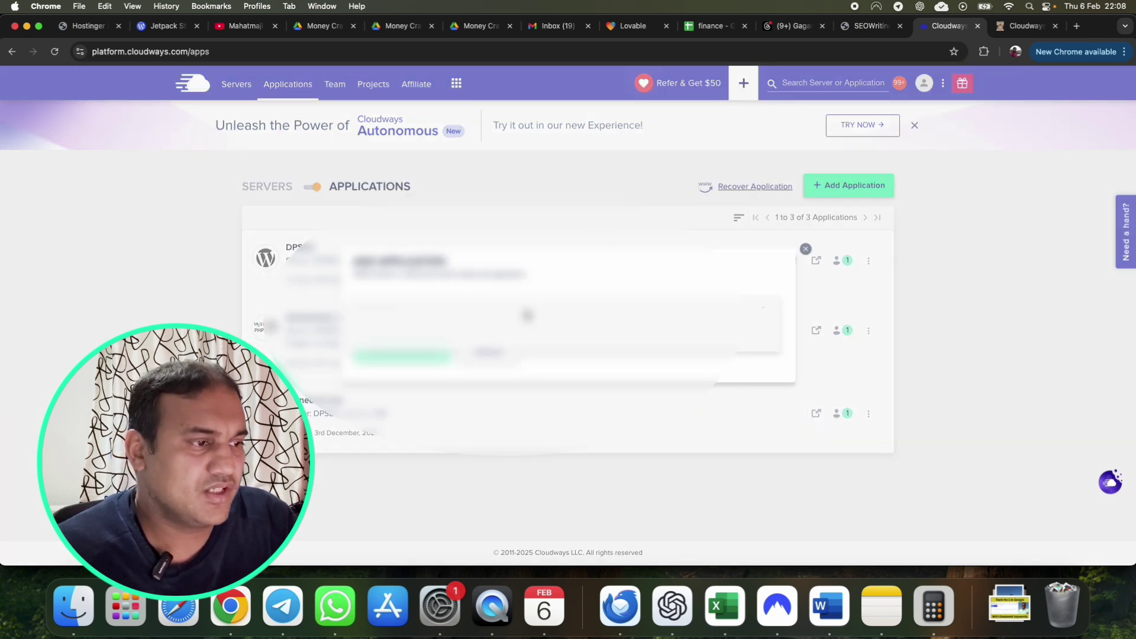
left_click(512, 340)
left_click(432, 357)
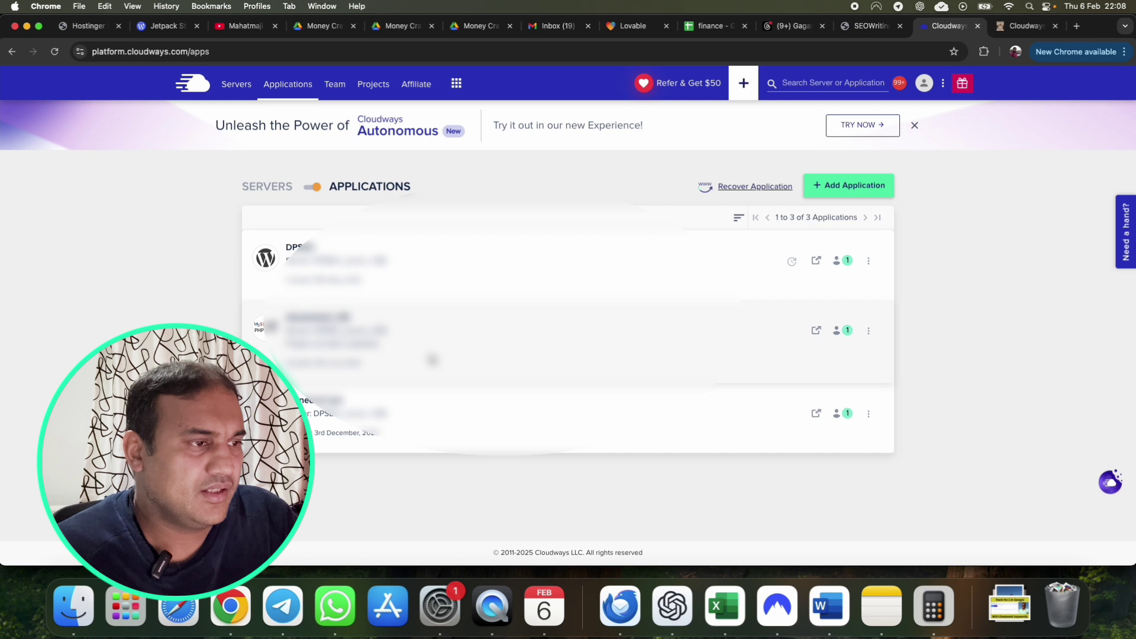
Choose WordPress Version 6.2.2, name the app 'US tariff' and add it
left_click(465, 315)
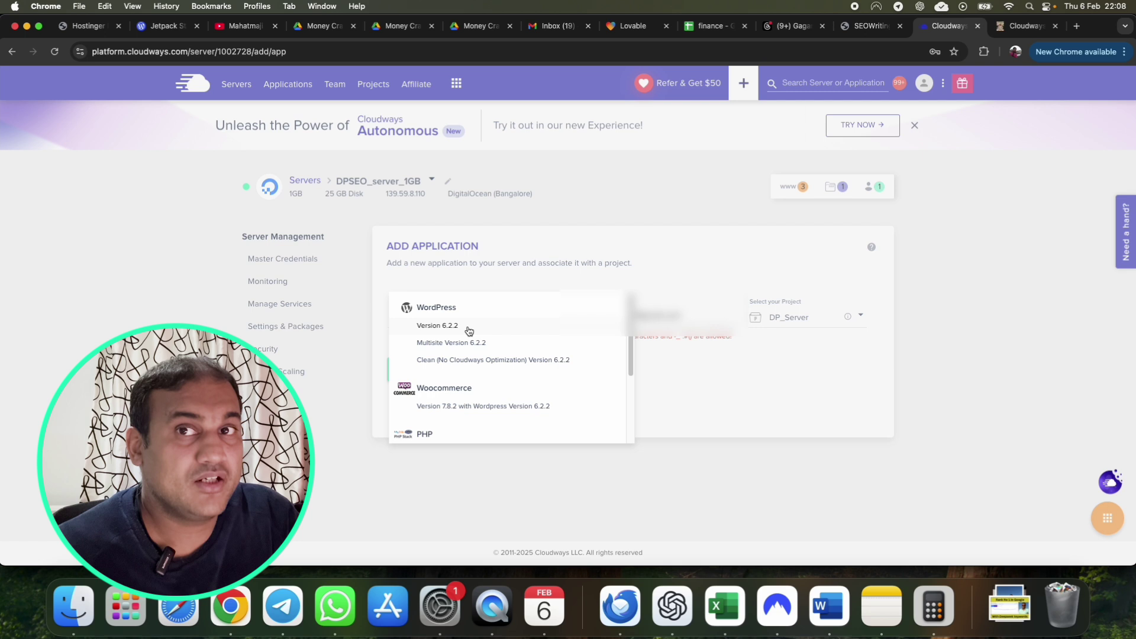
left_click(467, 327)
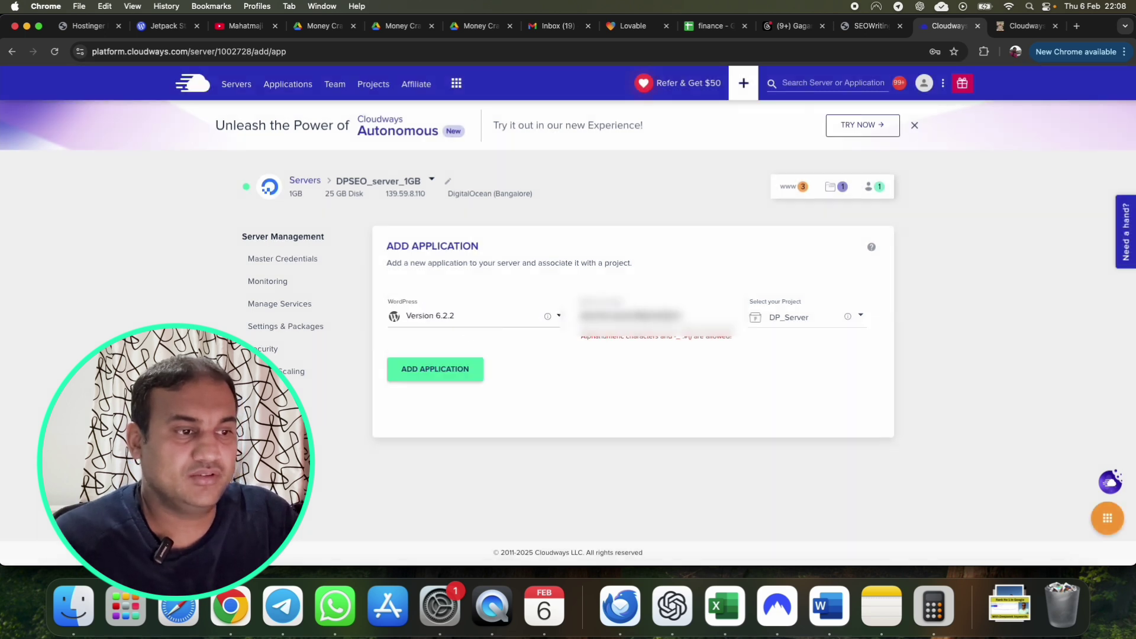
left_click(641, 320)
type("t")
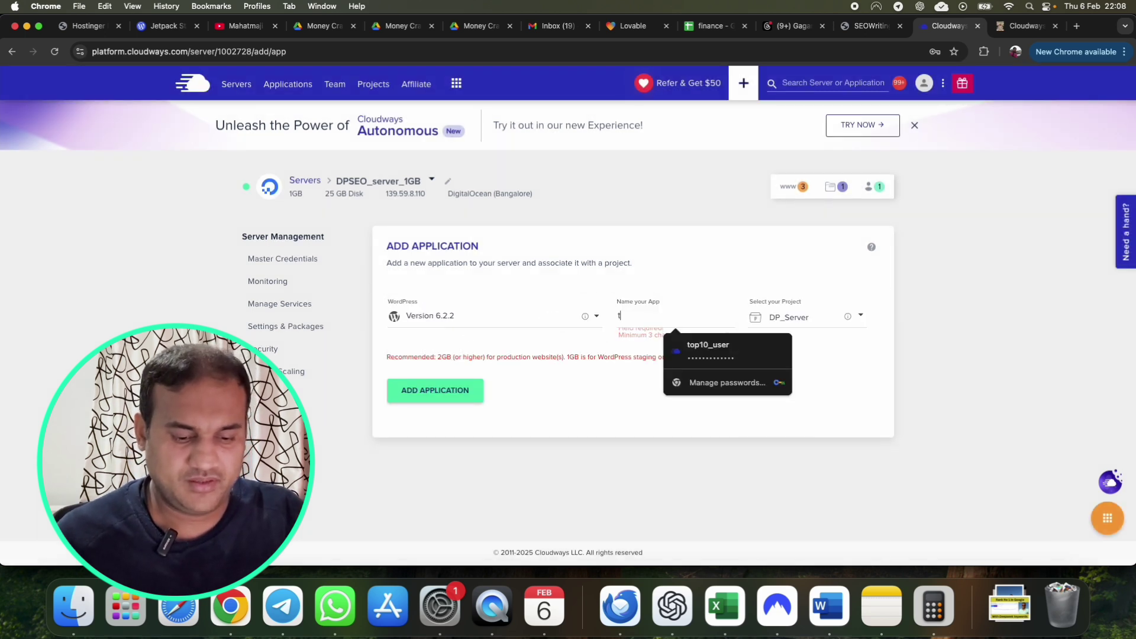
key("BackSpace")
type("US ")
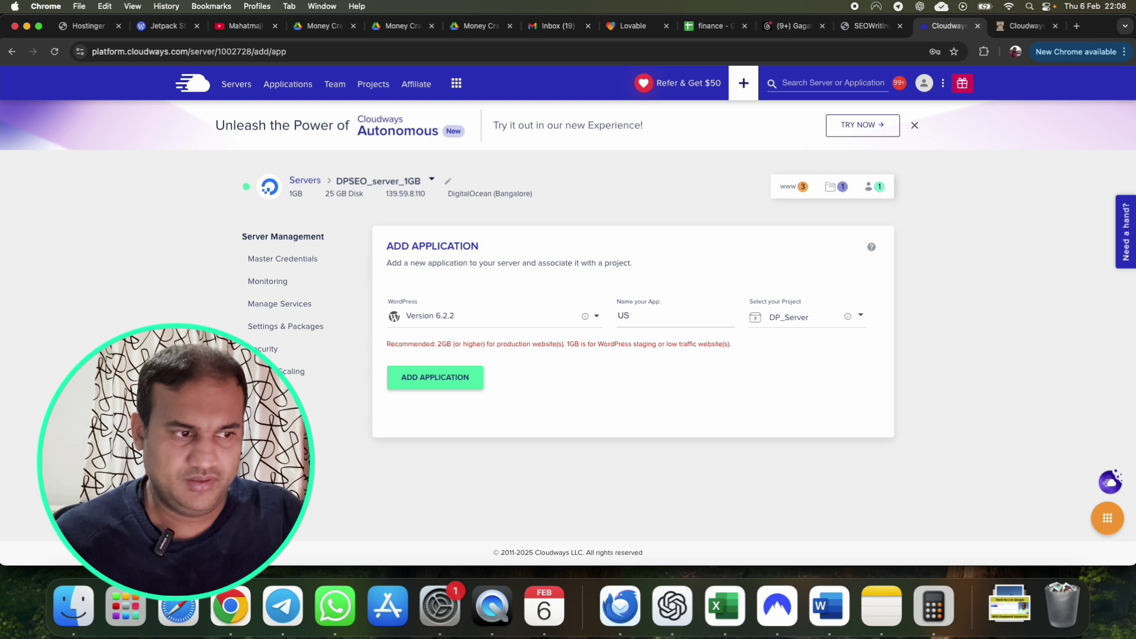
type("tariff")
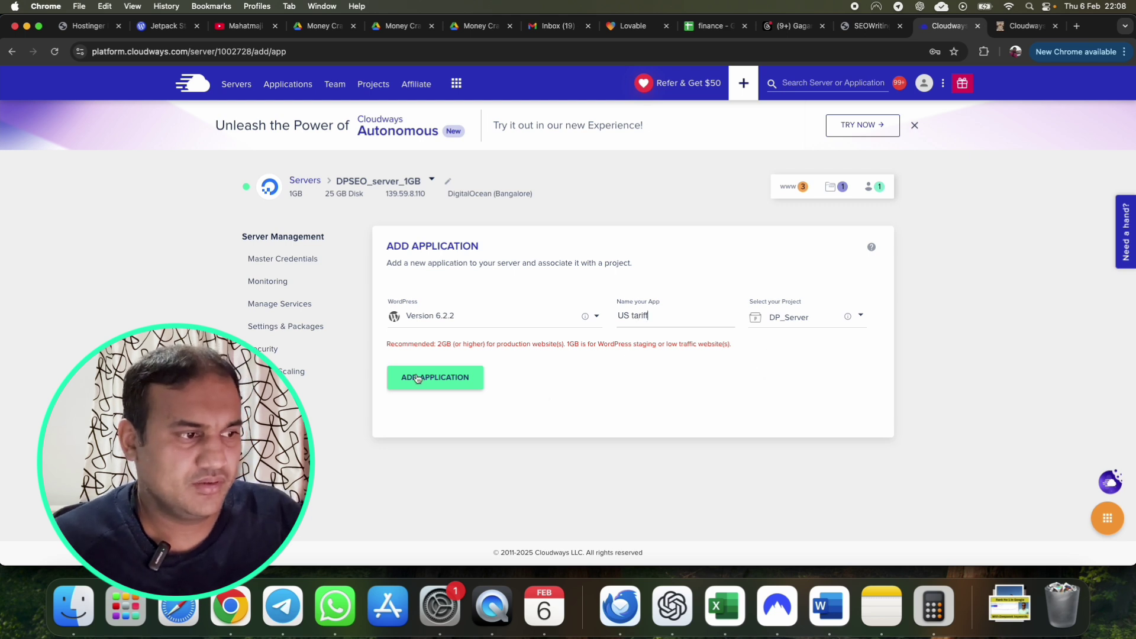
left_click(432, 380)
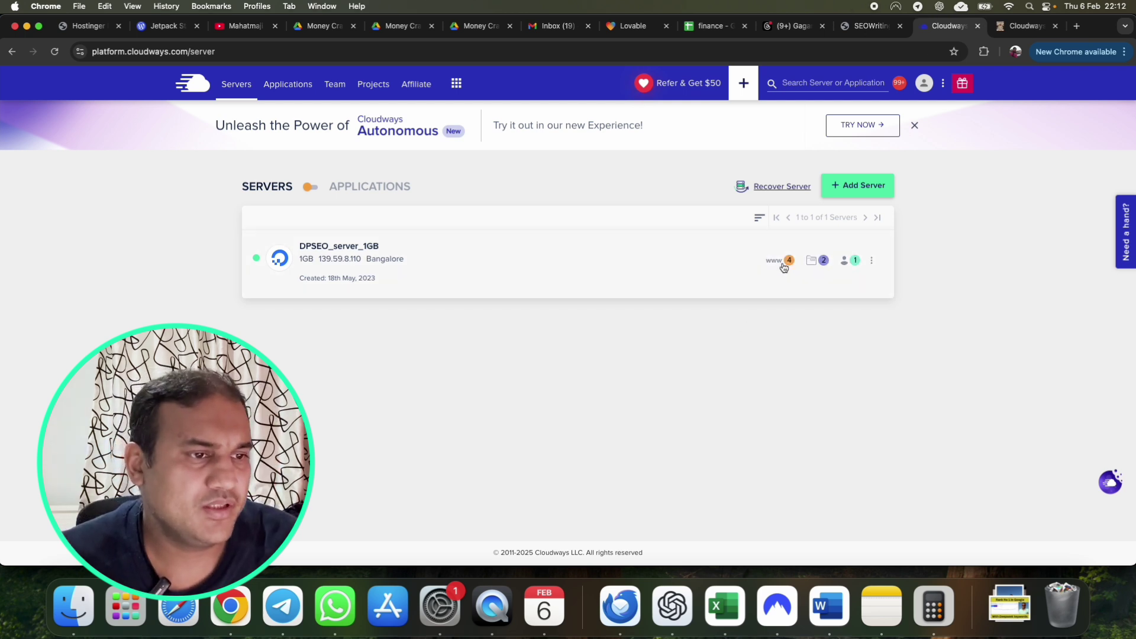
Open the US tariff app's live site via its Application URL, then its Admin Panel URL
left_click(784, 262)
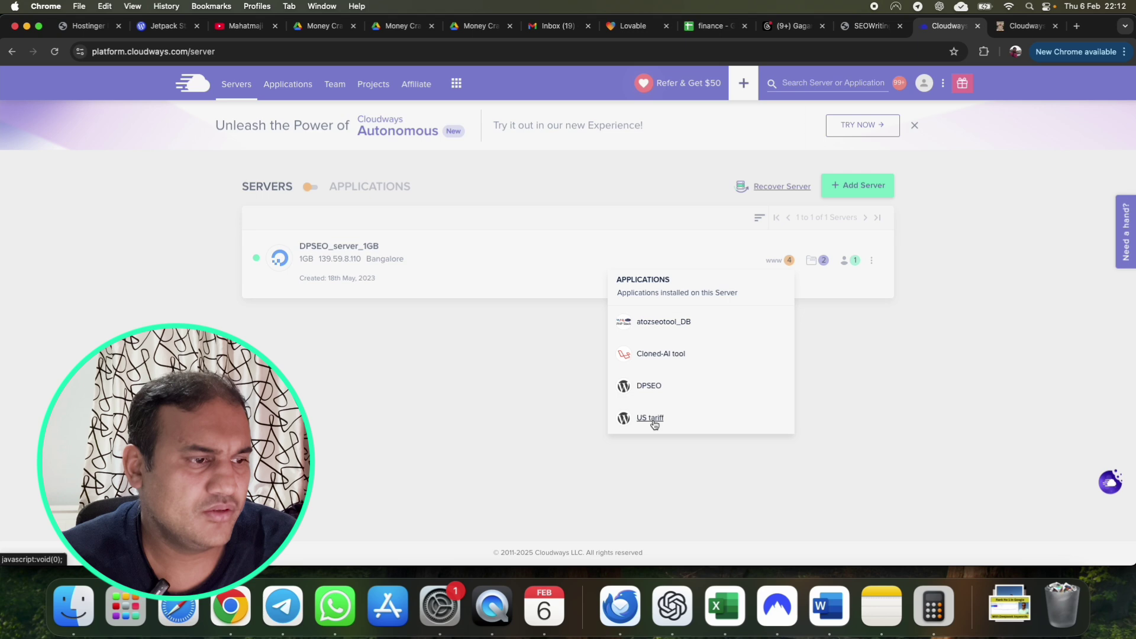
left_click(650, 418)
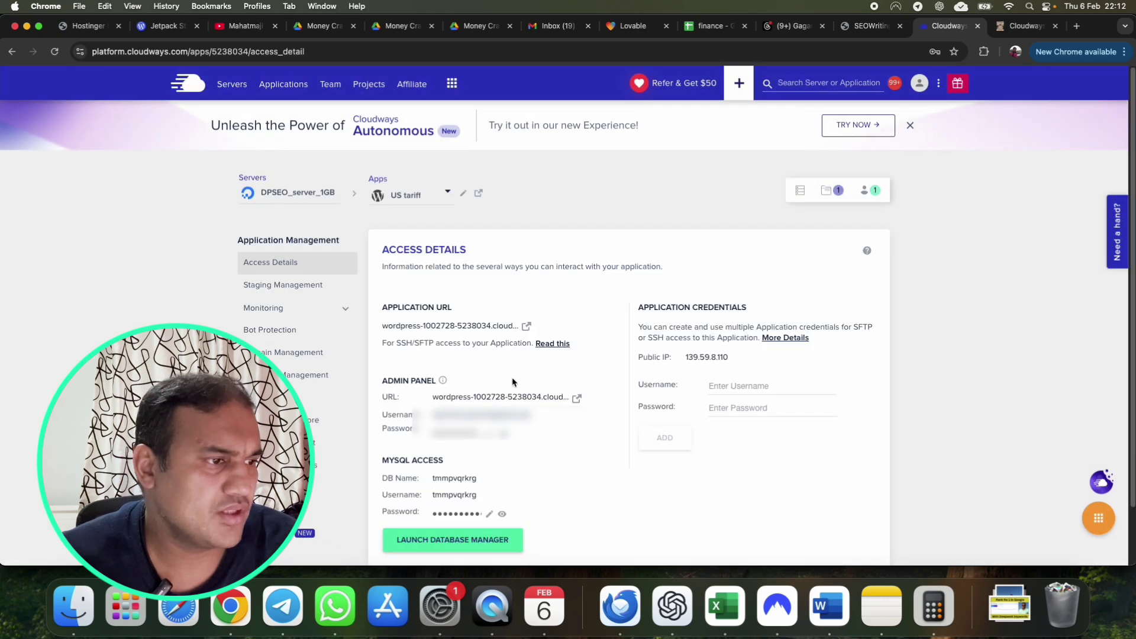
left_click(528, 327)
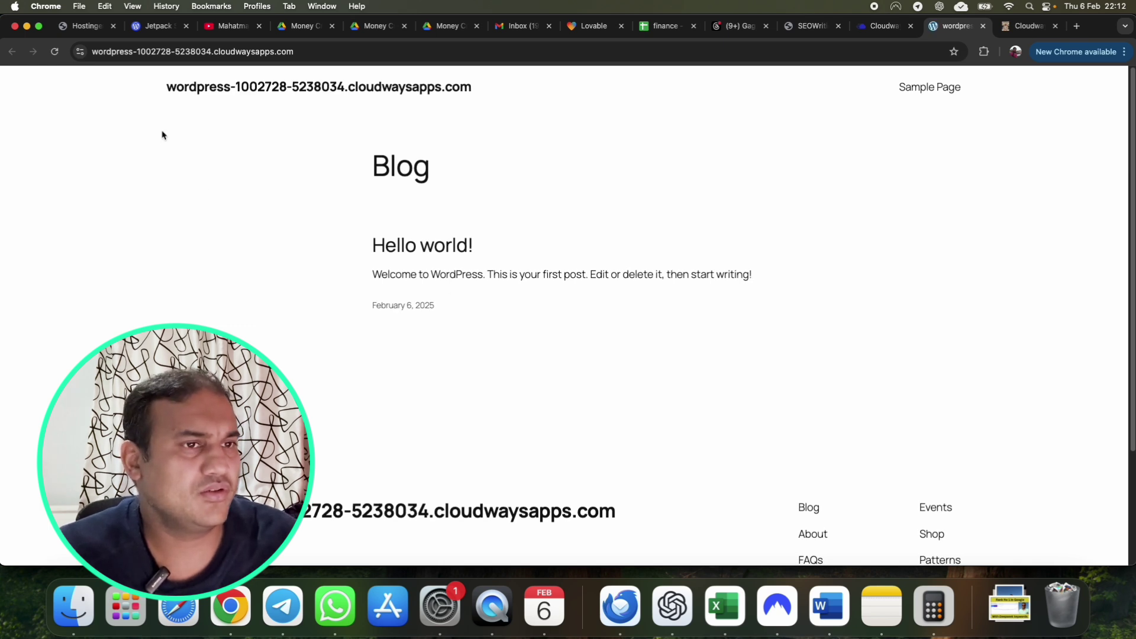
left_click(873, 28)
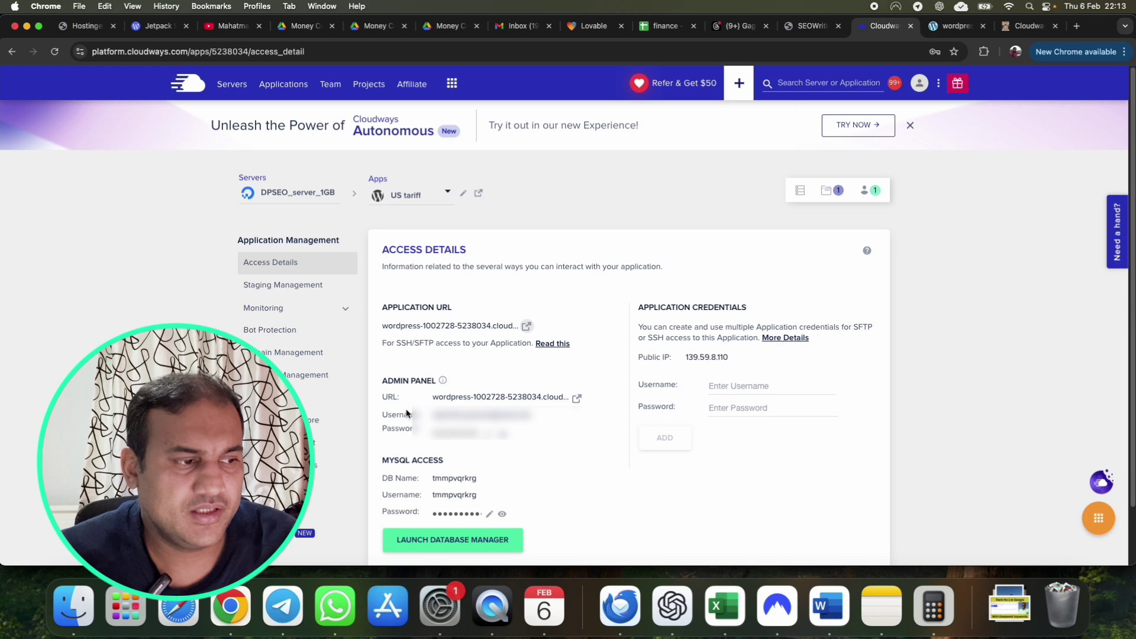
left_click(577, 399)
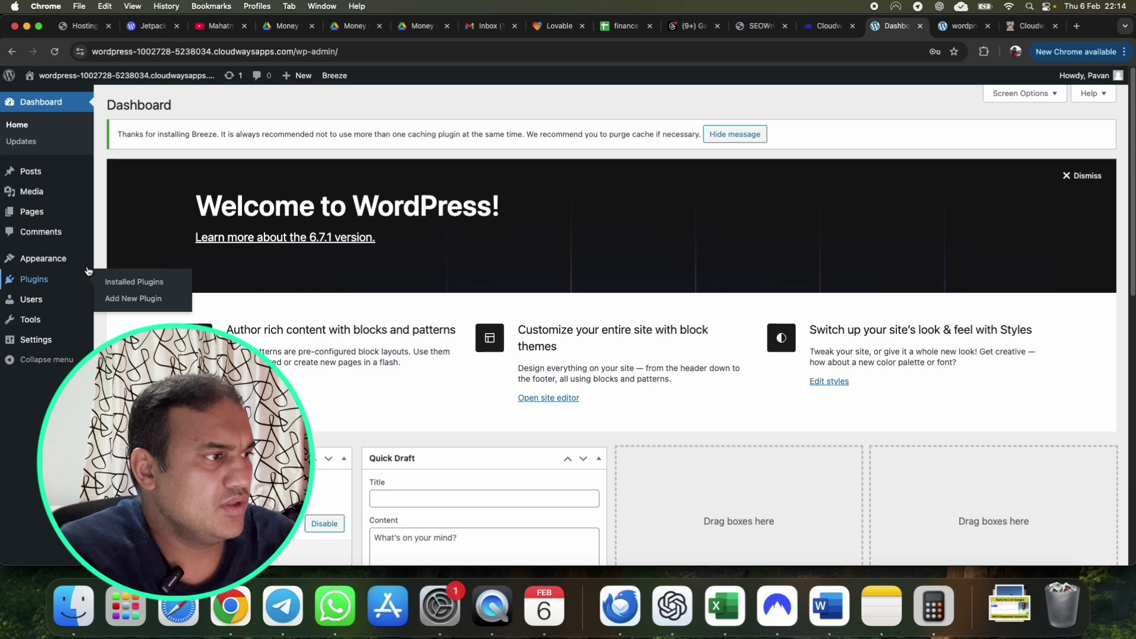
Create a new page, skipping the welcome tour and patterns, and insert a Custom HTML block
mouse_move(71, 214)
left_click(131, 231)
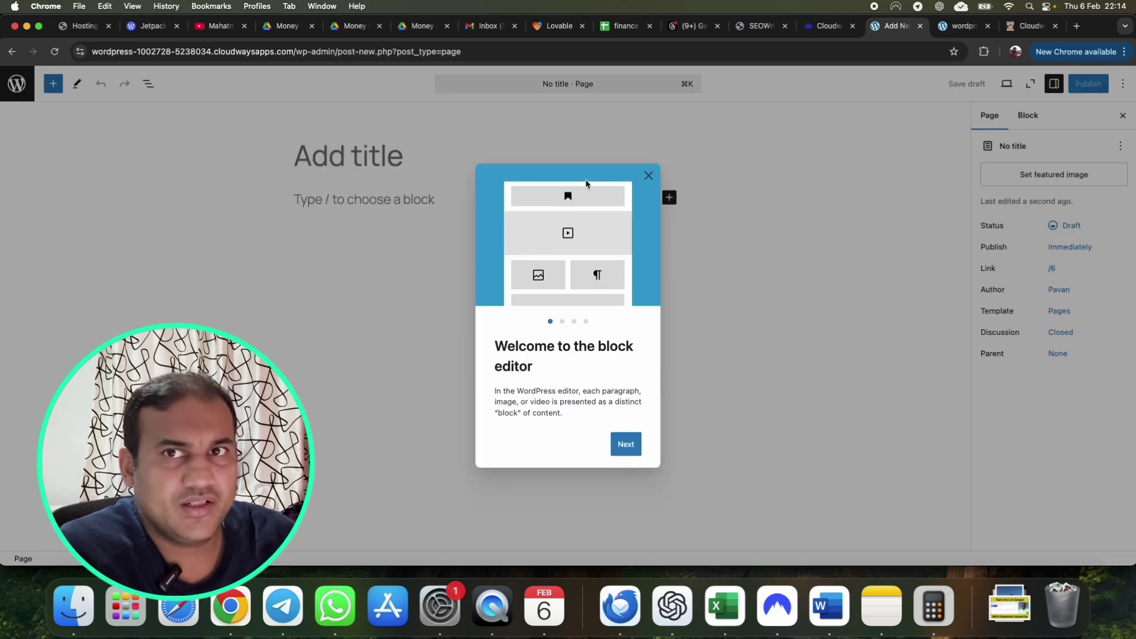
left_click(649, 176)
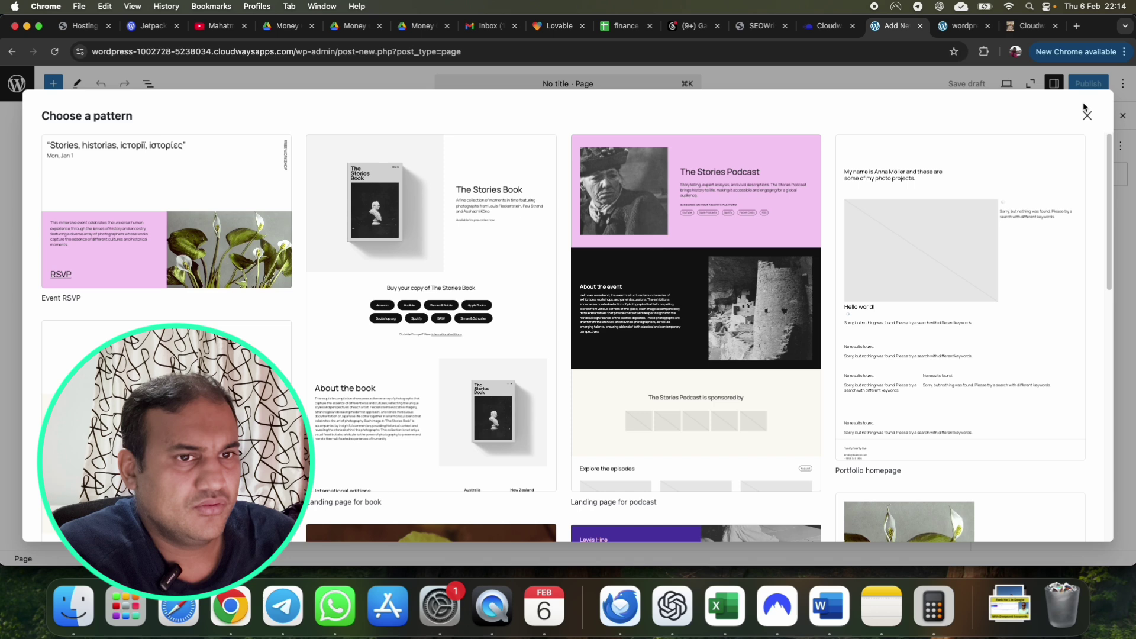
left_click(1087, 116)
left_click(669, 198)
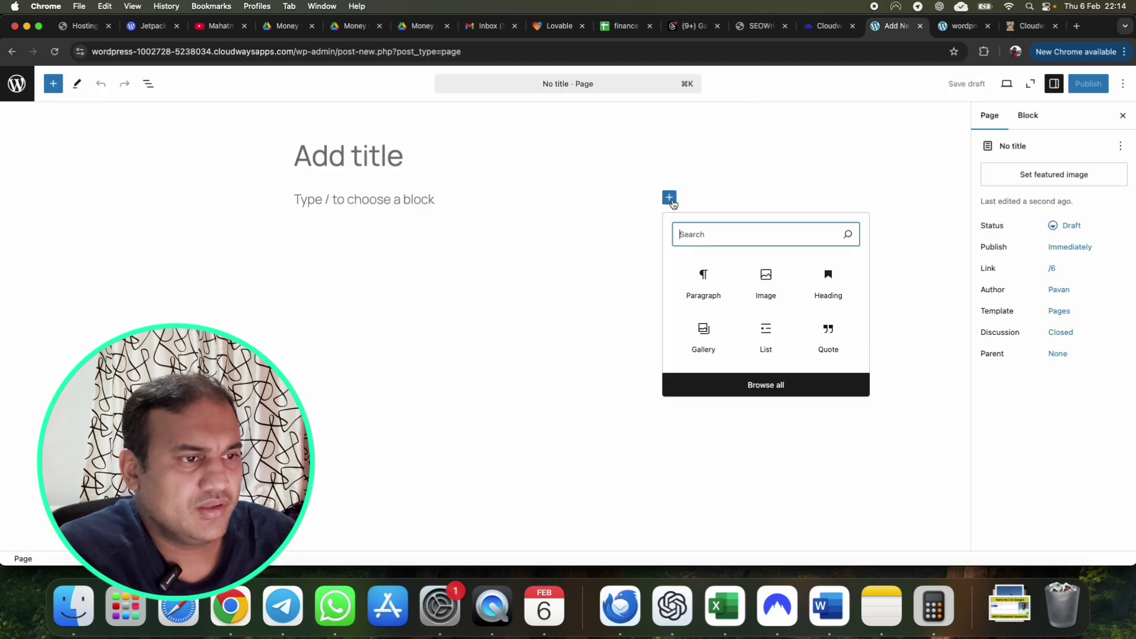
type("html")
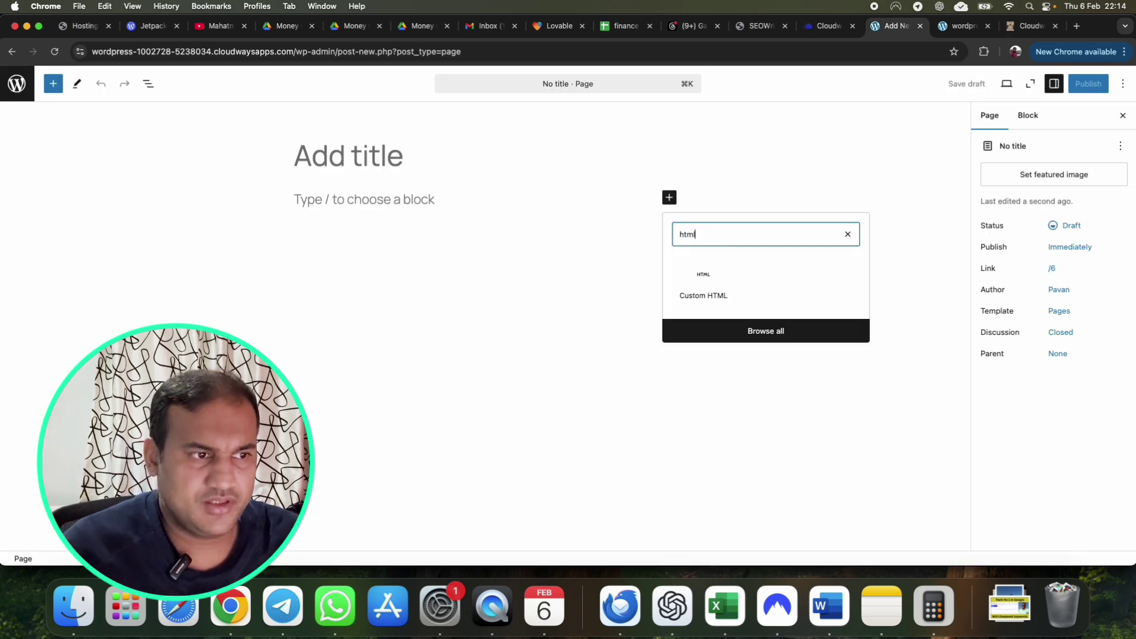
left_click(697, 291)
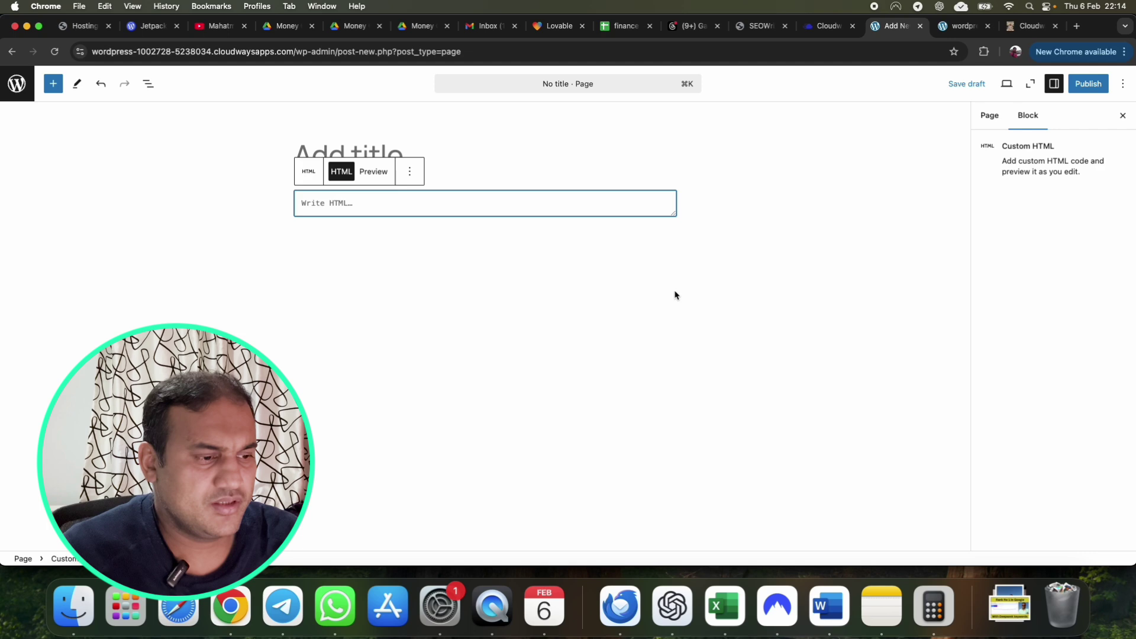
Bring in the DeepSeek simulator code and preview it as the simulator form
left_click(249, 6)
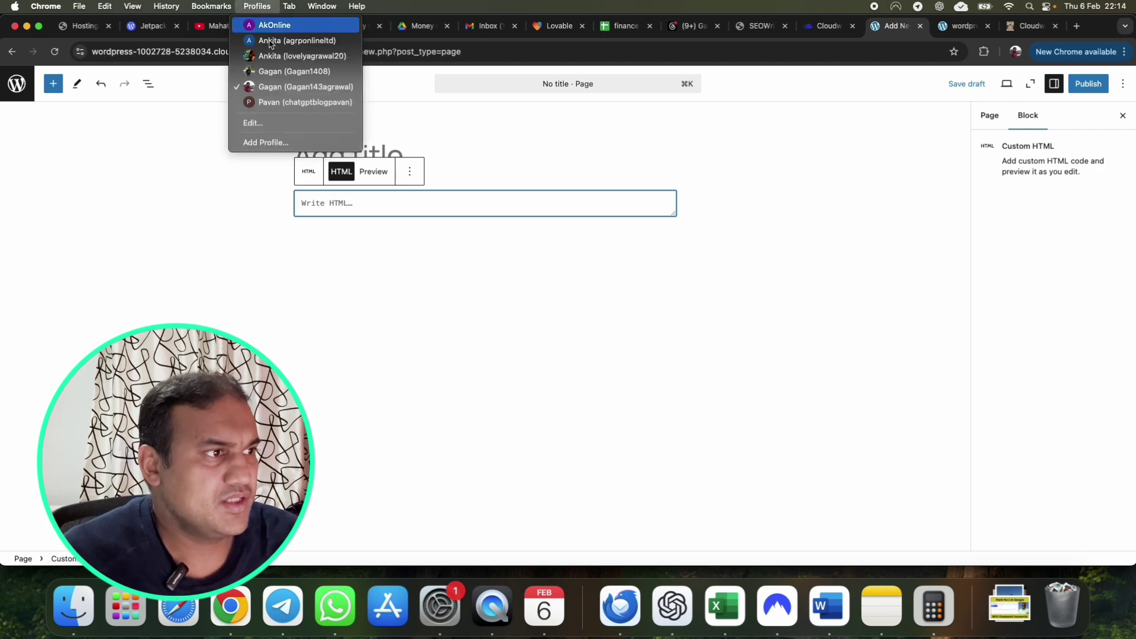
left_click(254, 24)
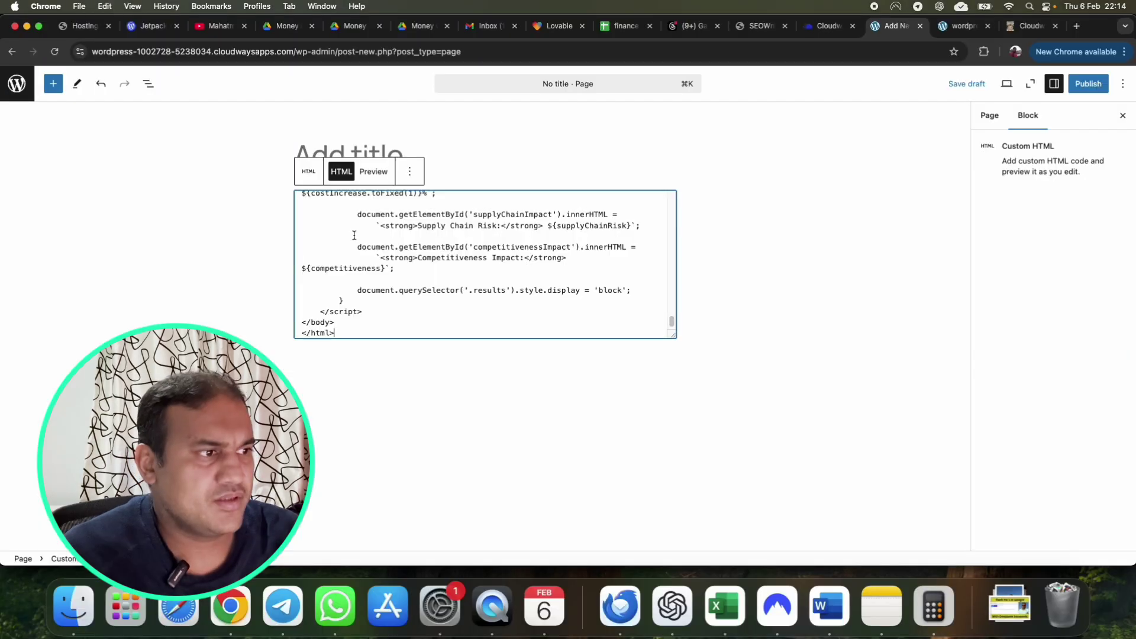
left_click(373, 172)
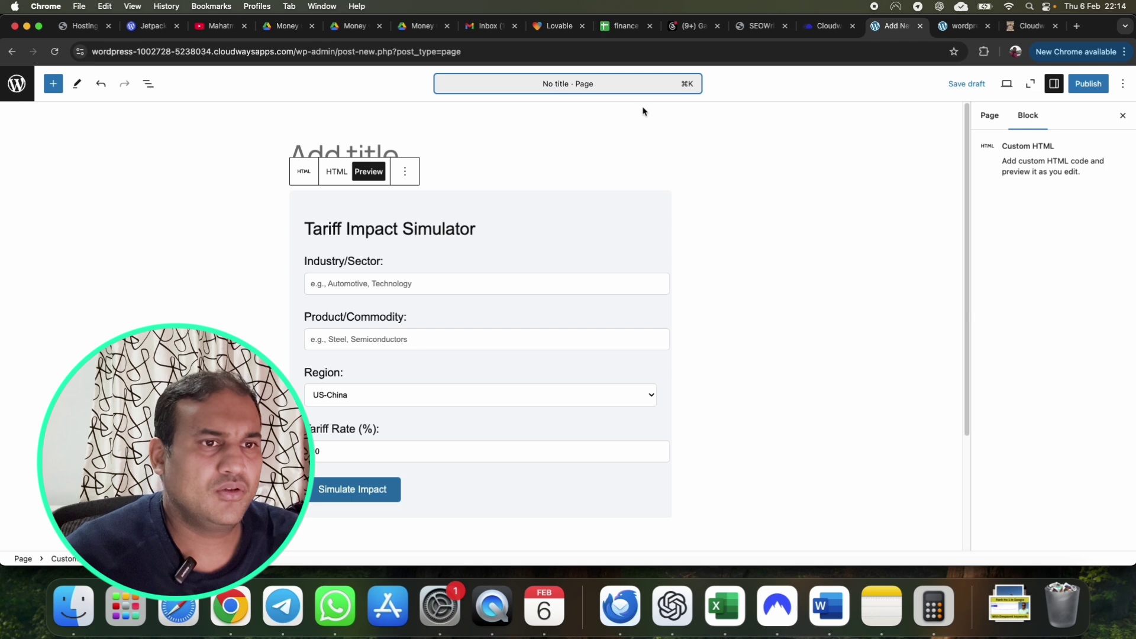
left_click(648, 84)
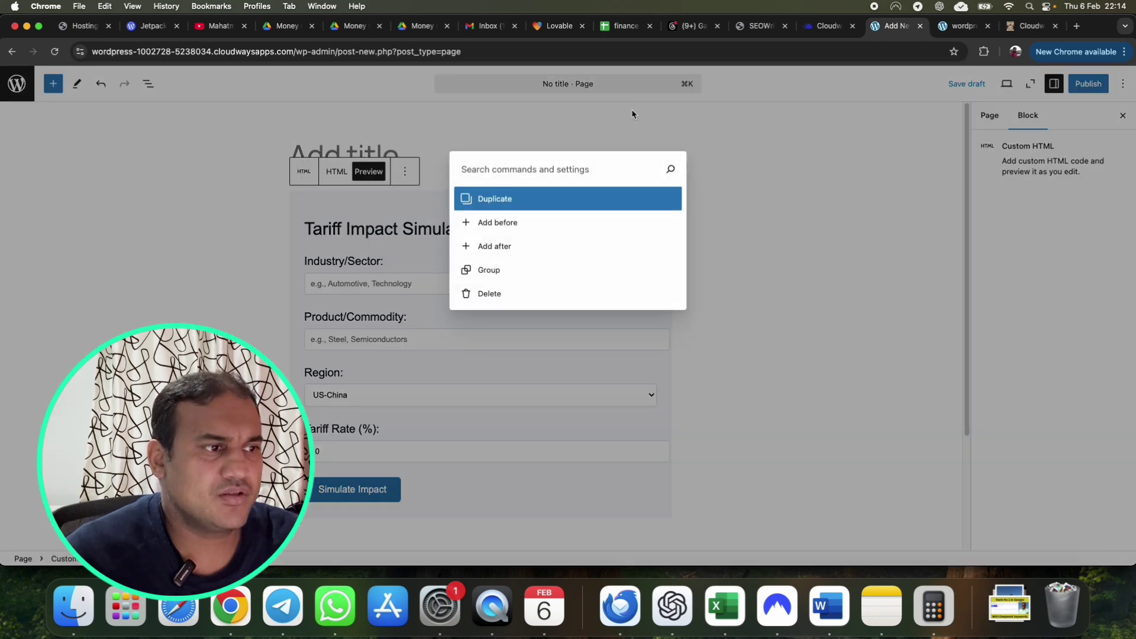
left_click(600, 121)
Title the page 'US Tarriff simulator', save the draft, publish, and view the live page
left_click(345, 150)
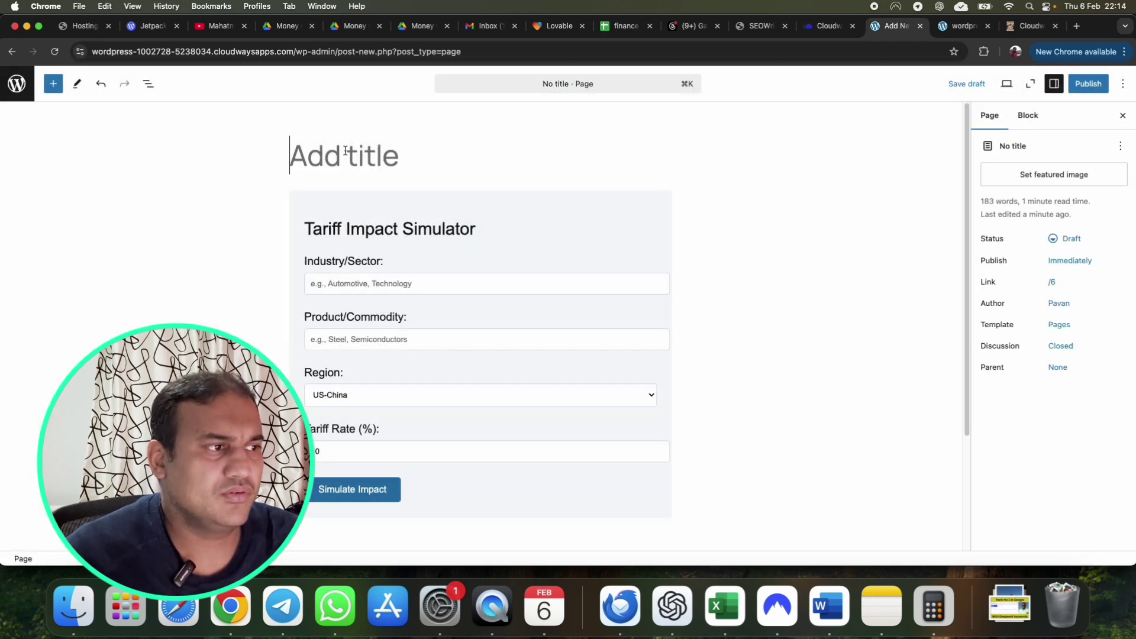
type("US")
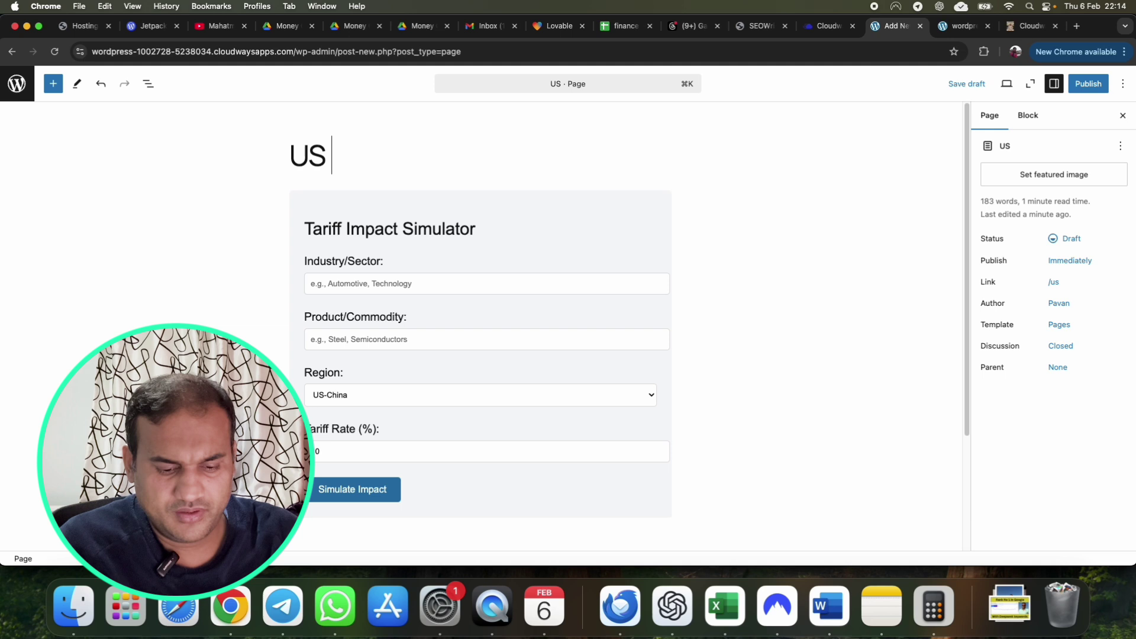
type(" Tarr")
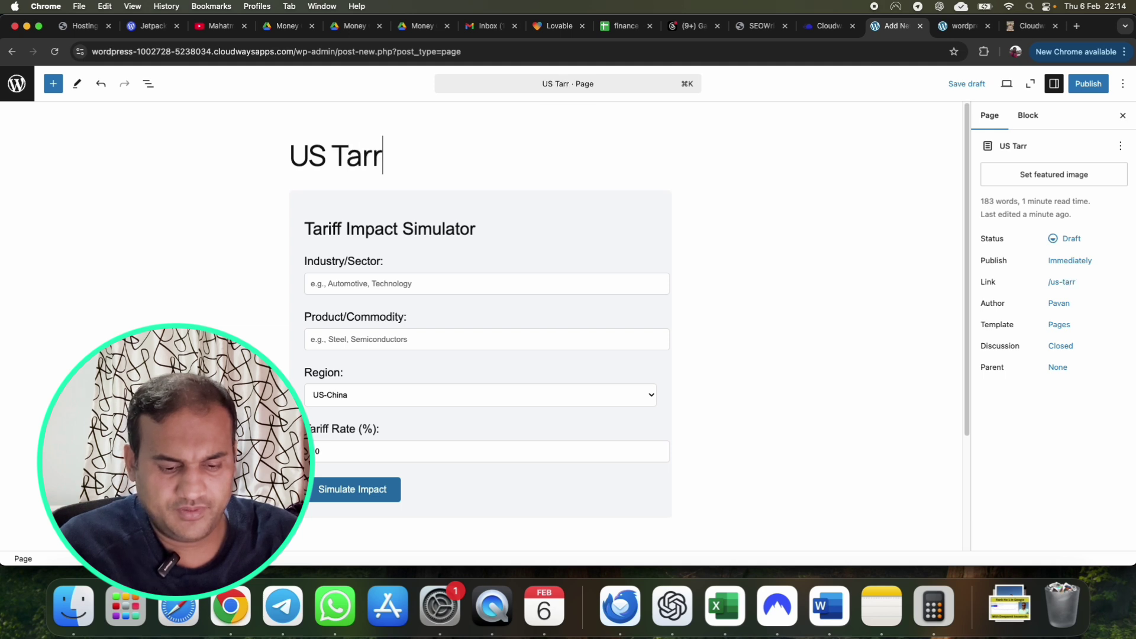
type("iff simulator")
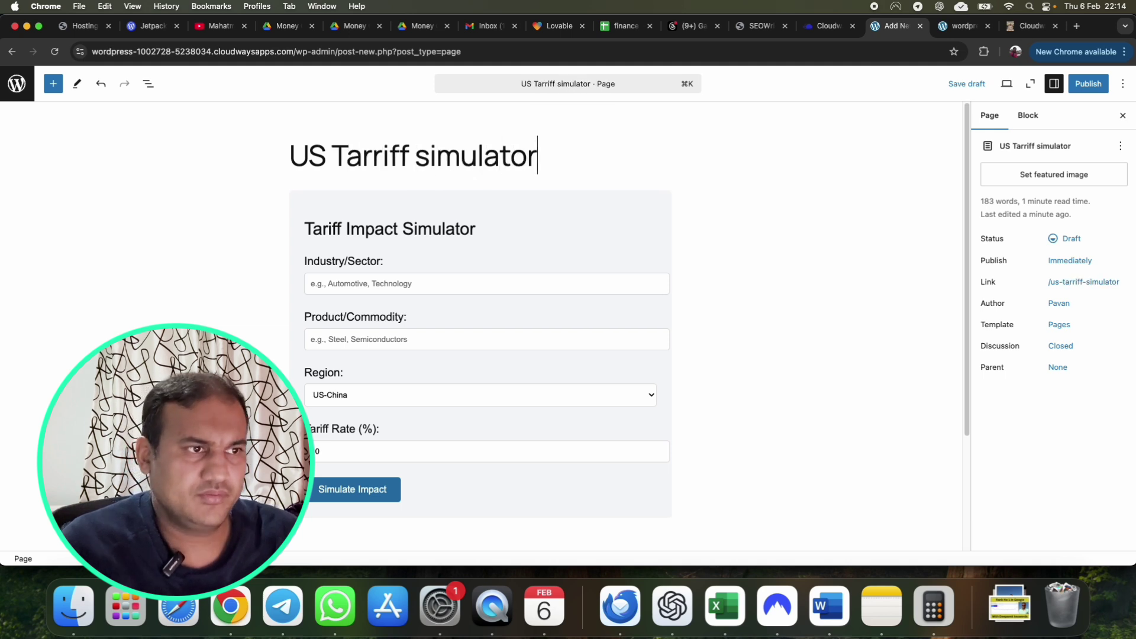
left_click(967, 83)
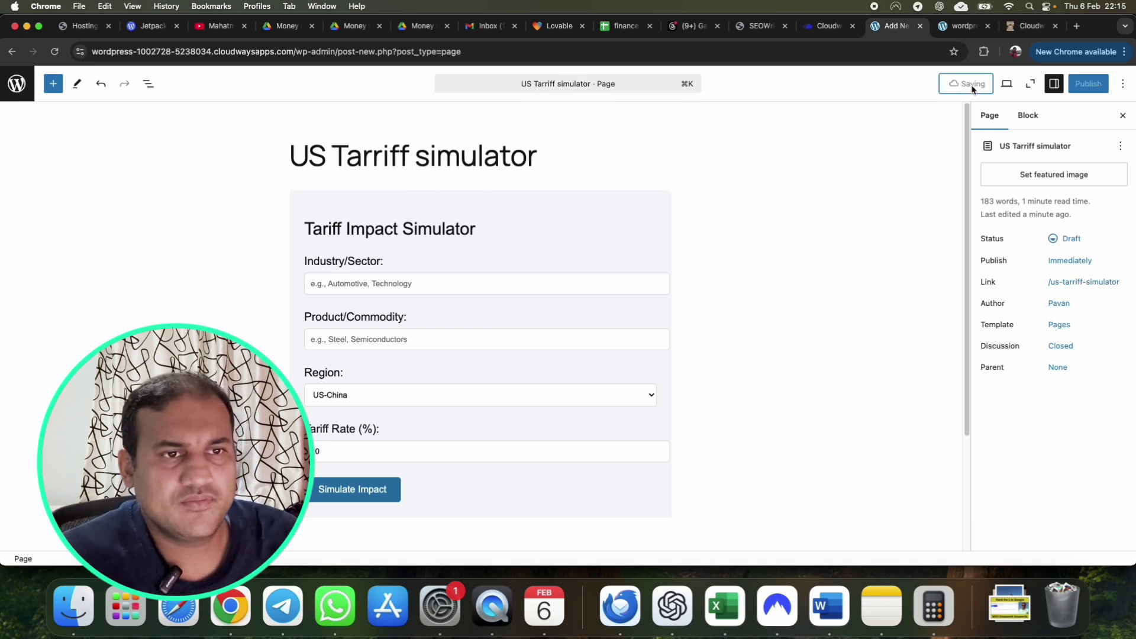
left_click(1081, 83)
left_click(1086, 84)
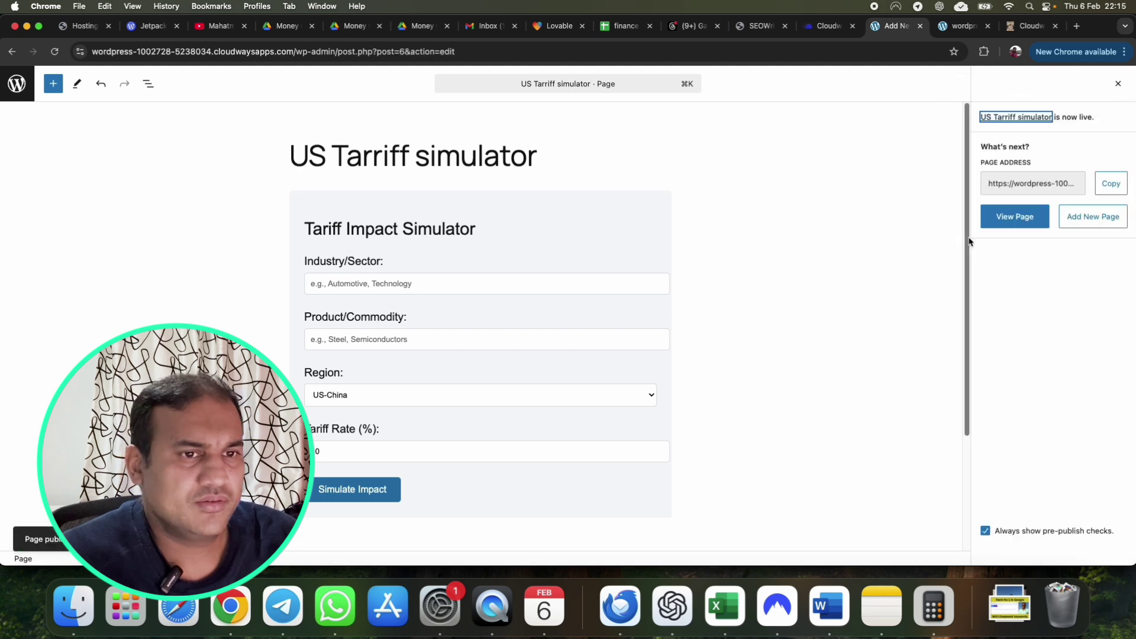
left_click(1017, 219)
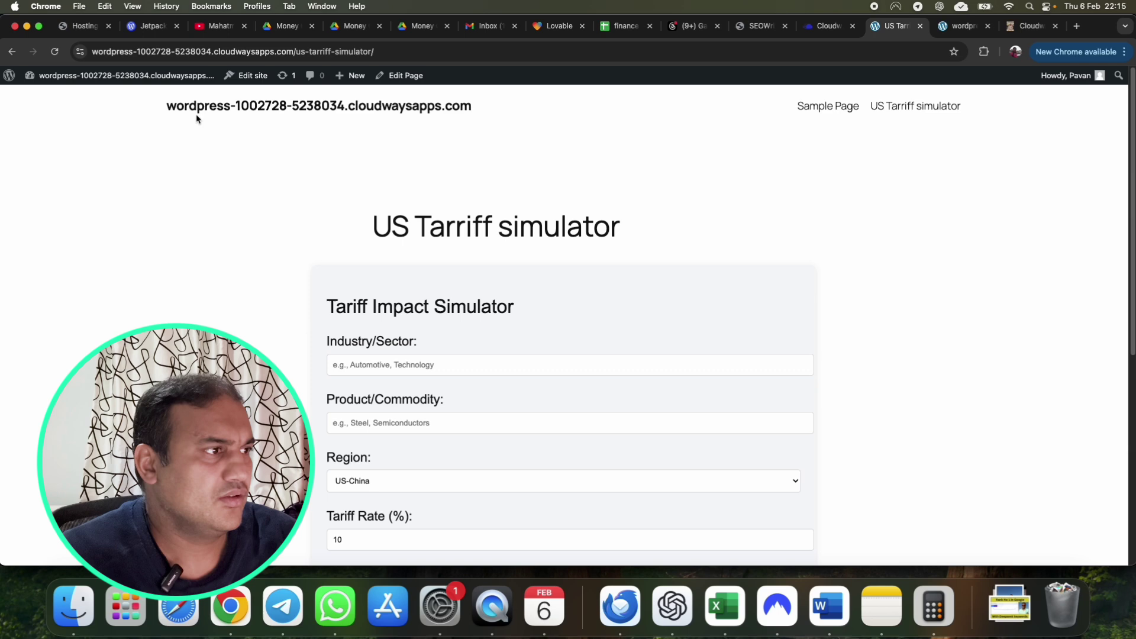
In Reading settings, set a static homepage to 'US Tarriff simulator' and save
left_click(254, 77)
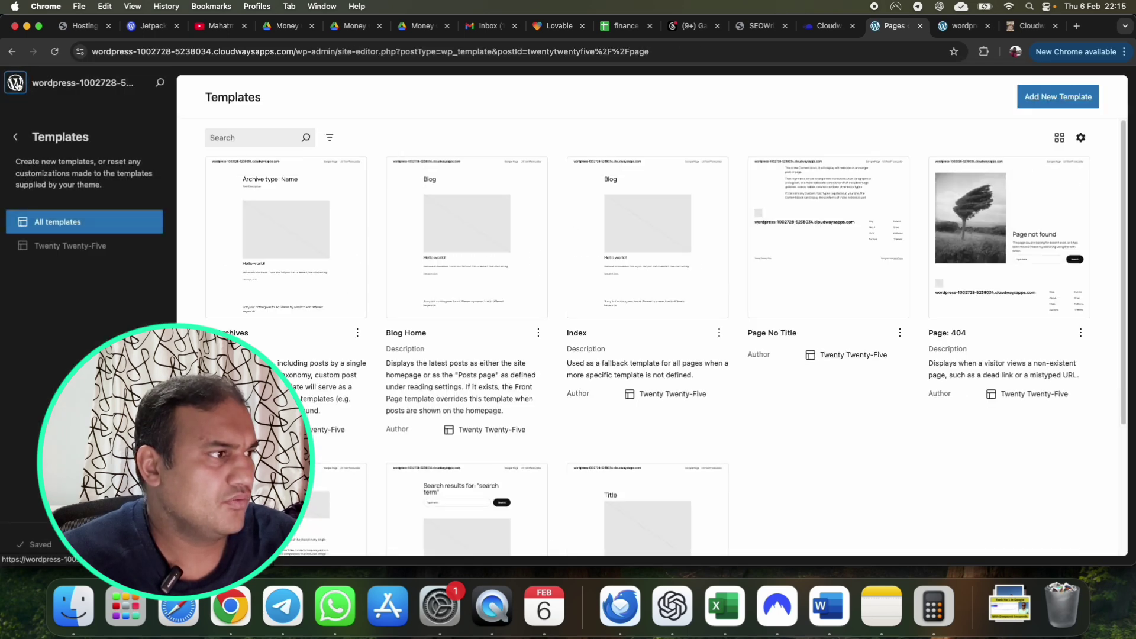
left_click(16, 83)
mouse_move(49, 266)
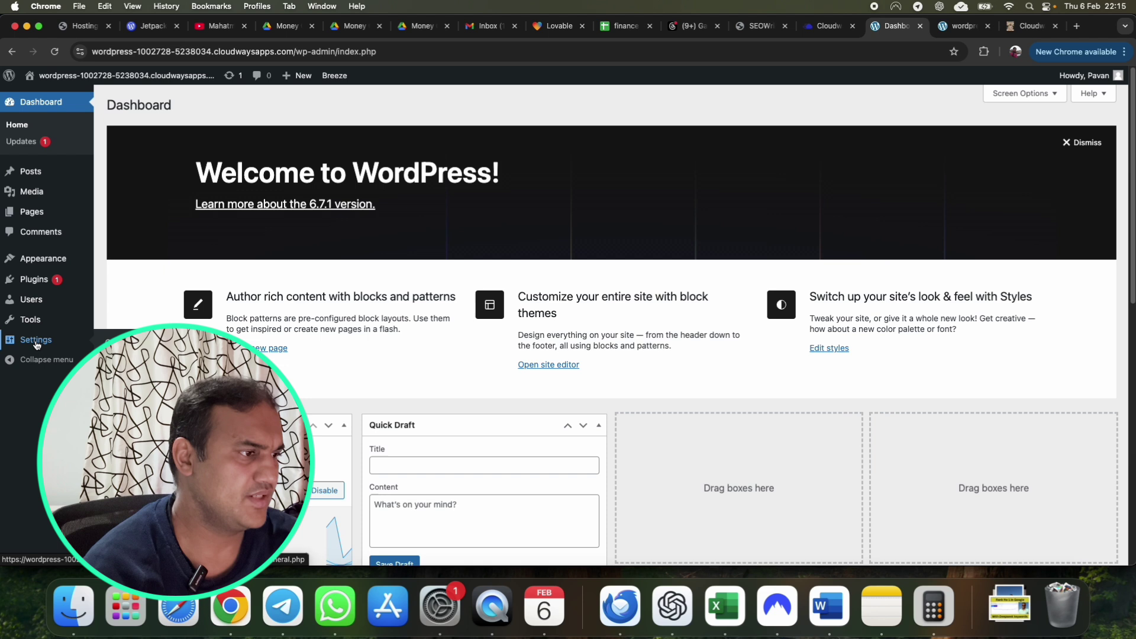
left_click(118, 355)
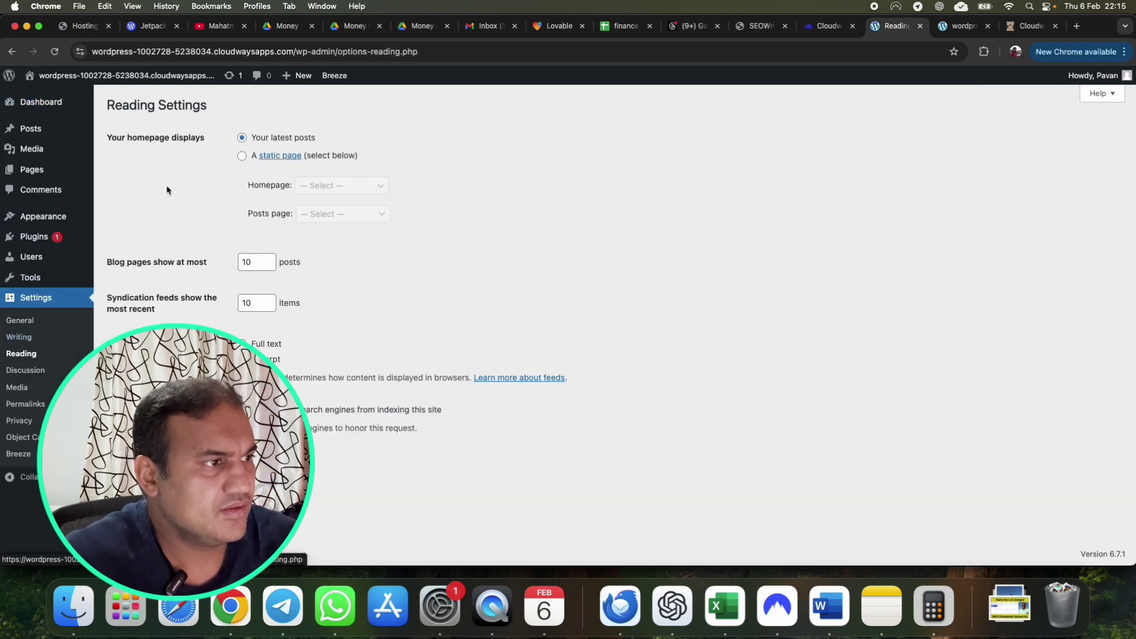
left_click(243, 156)
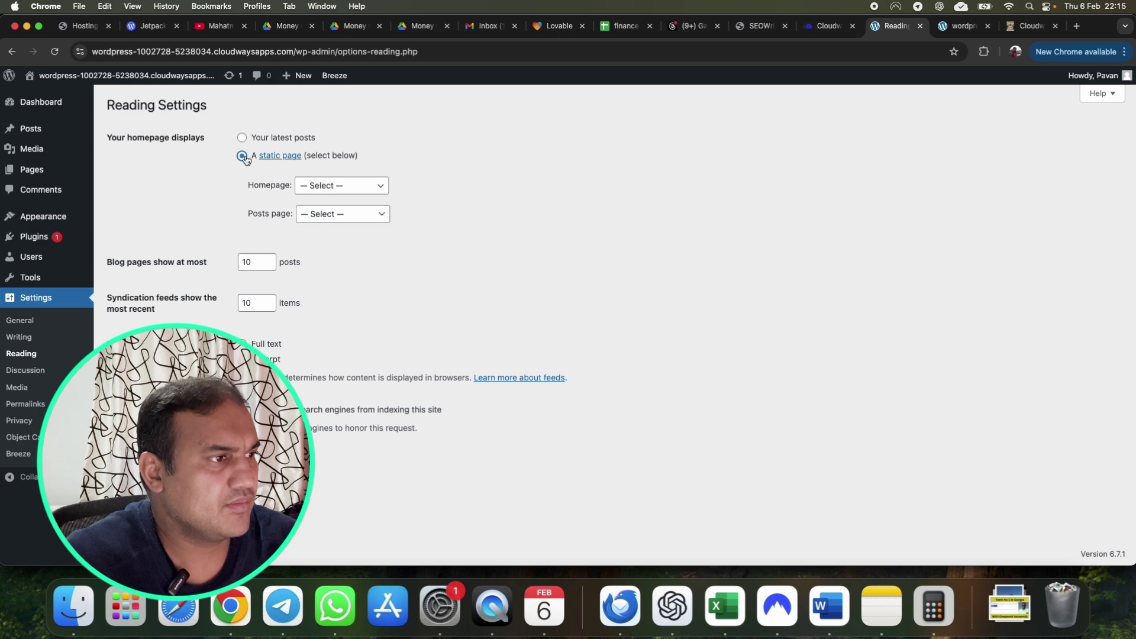
left_click(334, 188)
left_click(343, 214)
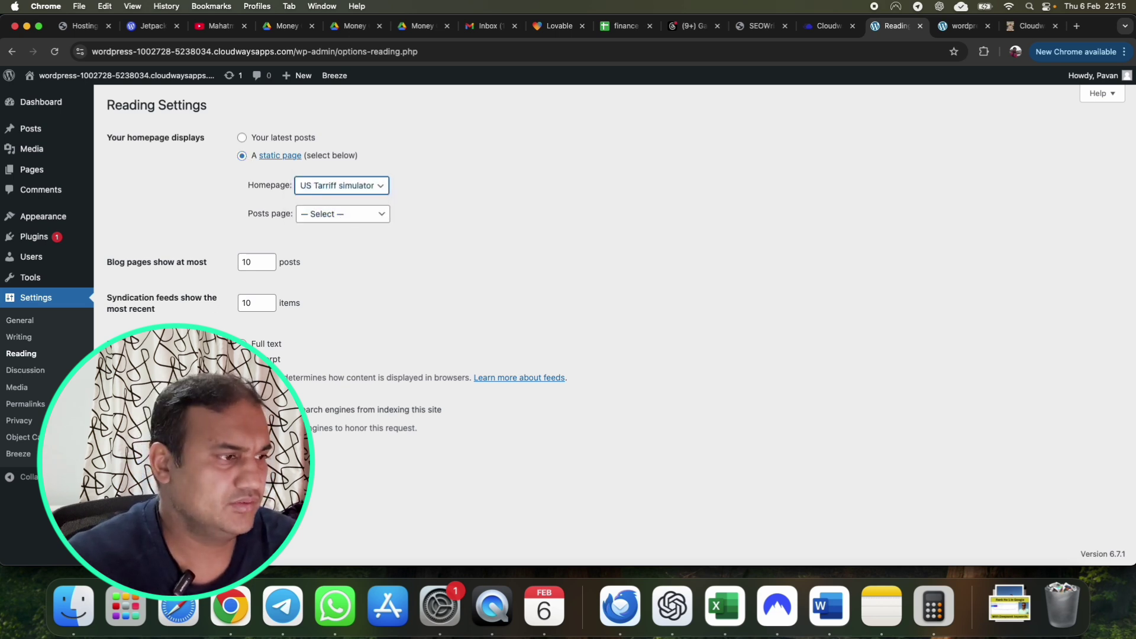
key("Return")
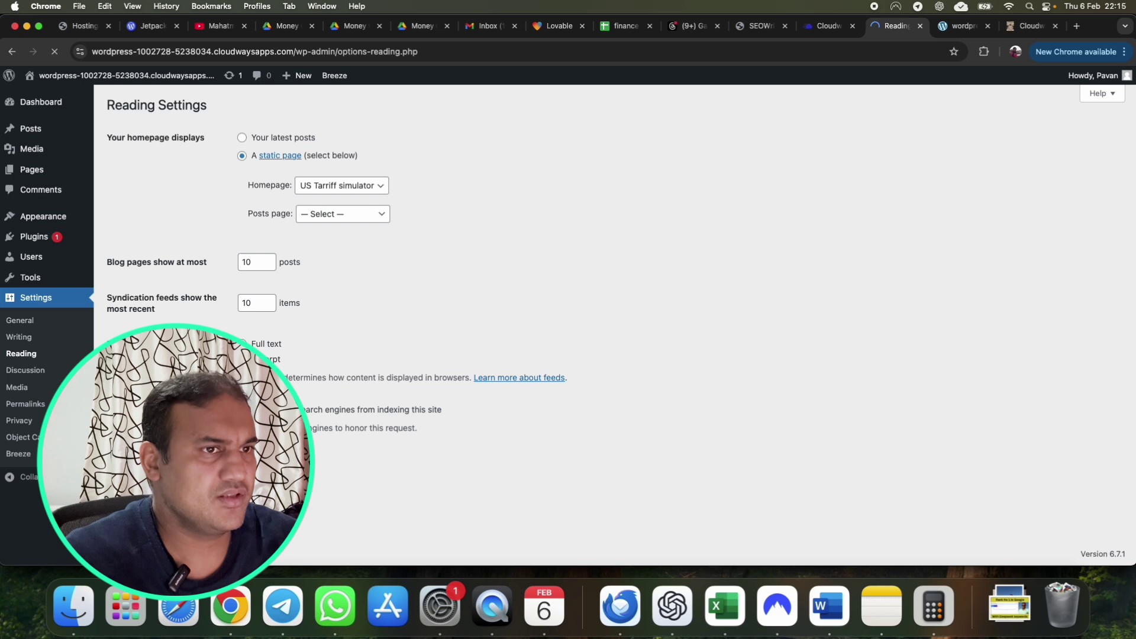
Check the live site shows the simulator homepage, then return to the Cloudways application details
mouse_move(104, 75)
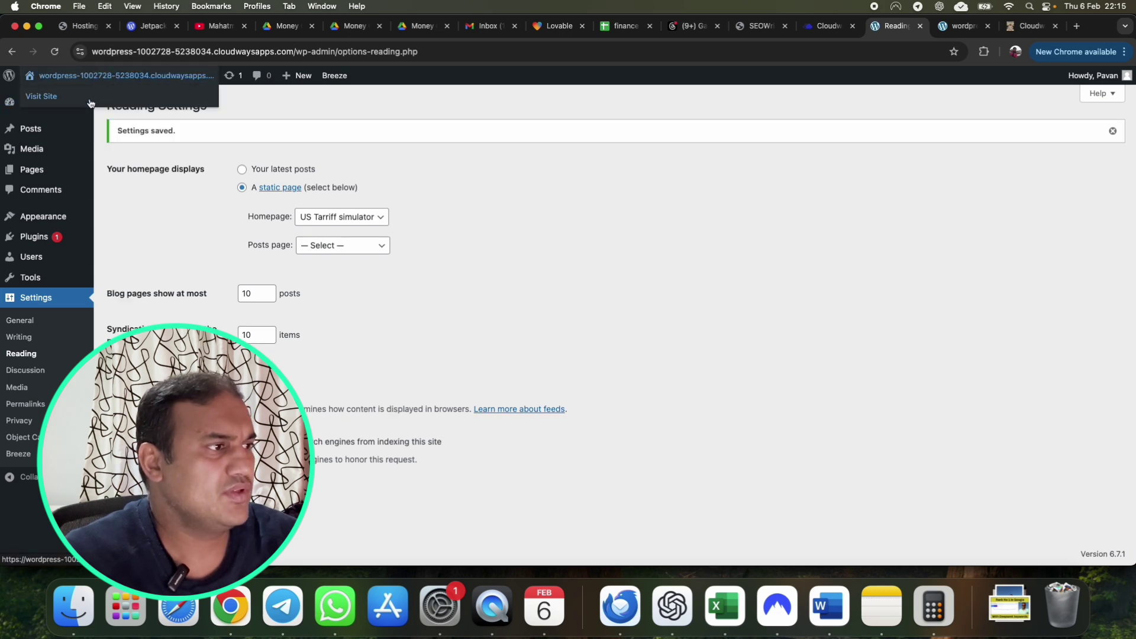
right_click(90, 103)
left_click(99, 105)
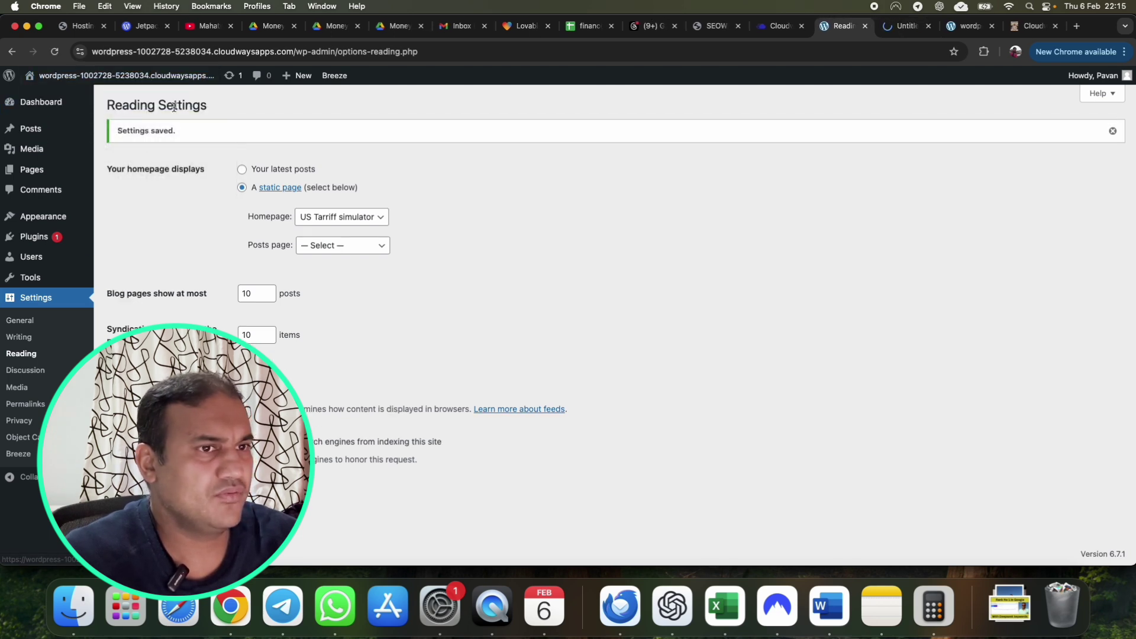
key("ctrl+Tab")
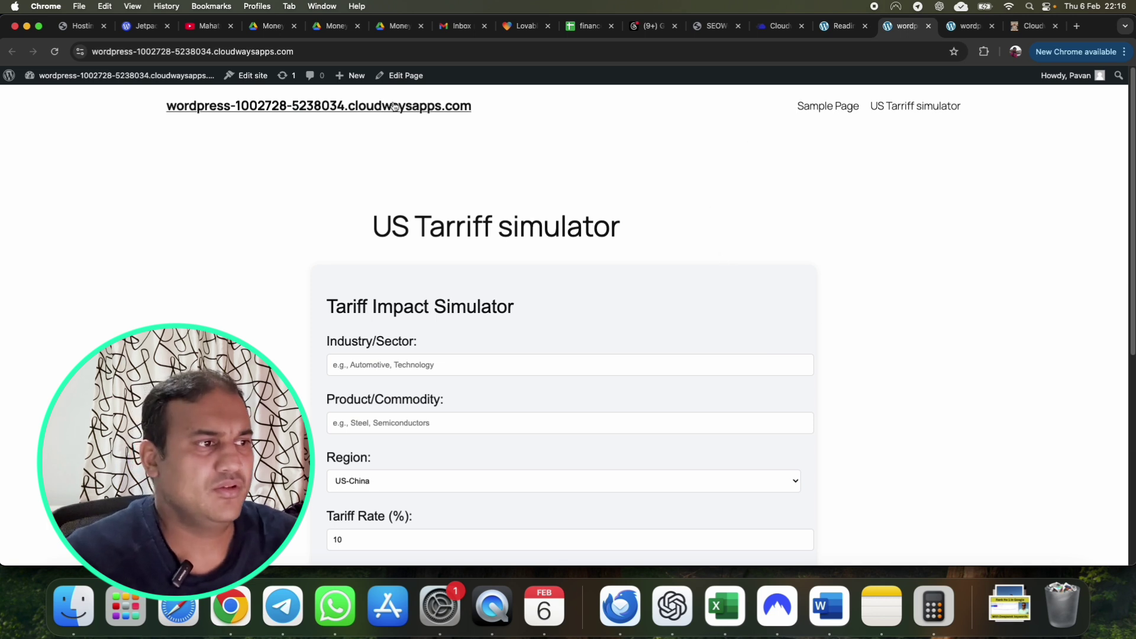
scroll(494, 192, "down", 6)
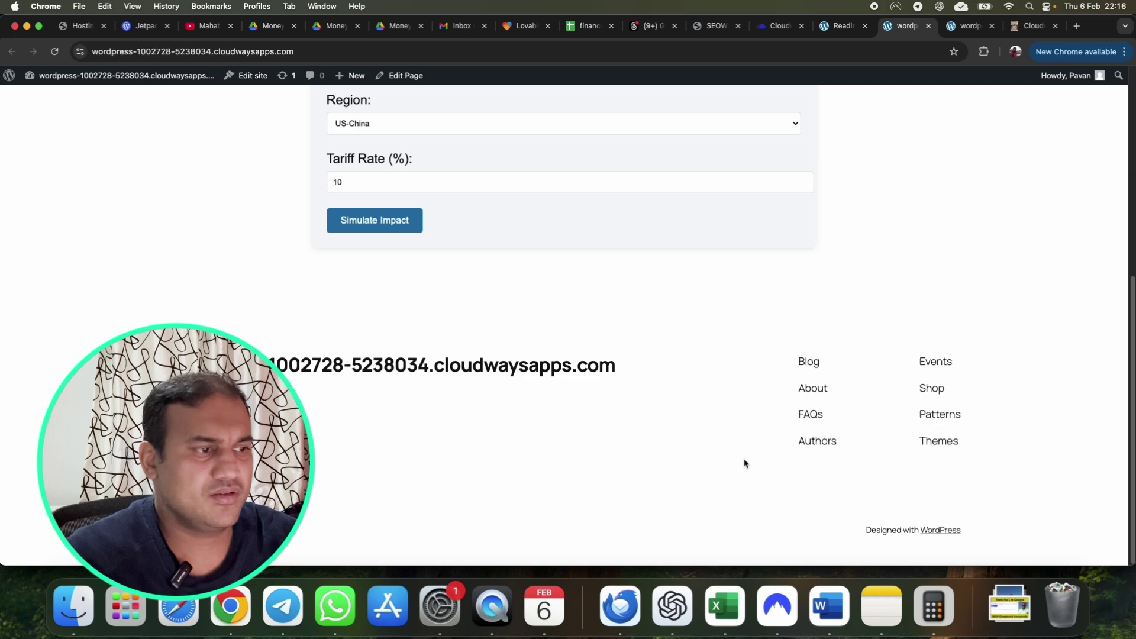
scroll(346, 315, "up", 6)
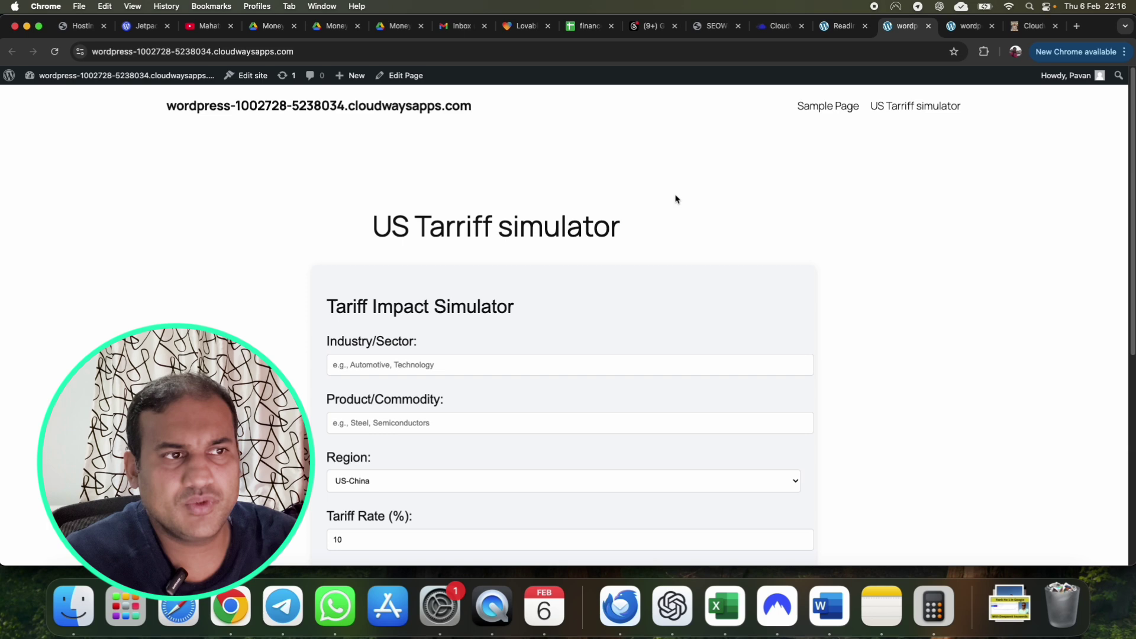
left_click(773, 26)
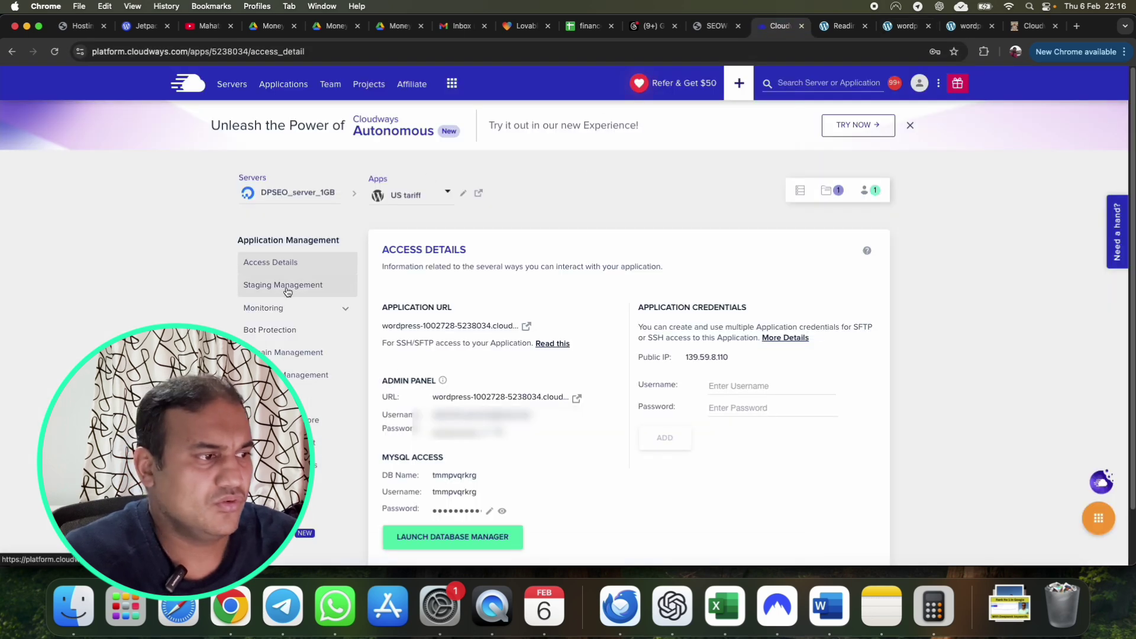
Open Domain Management for the US tariff application to view its primary cloudwaysapps domain
left_click(282, 356)
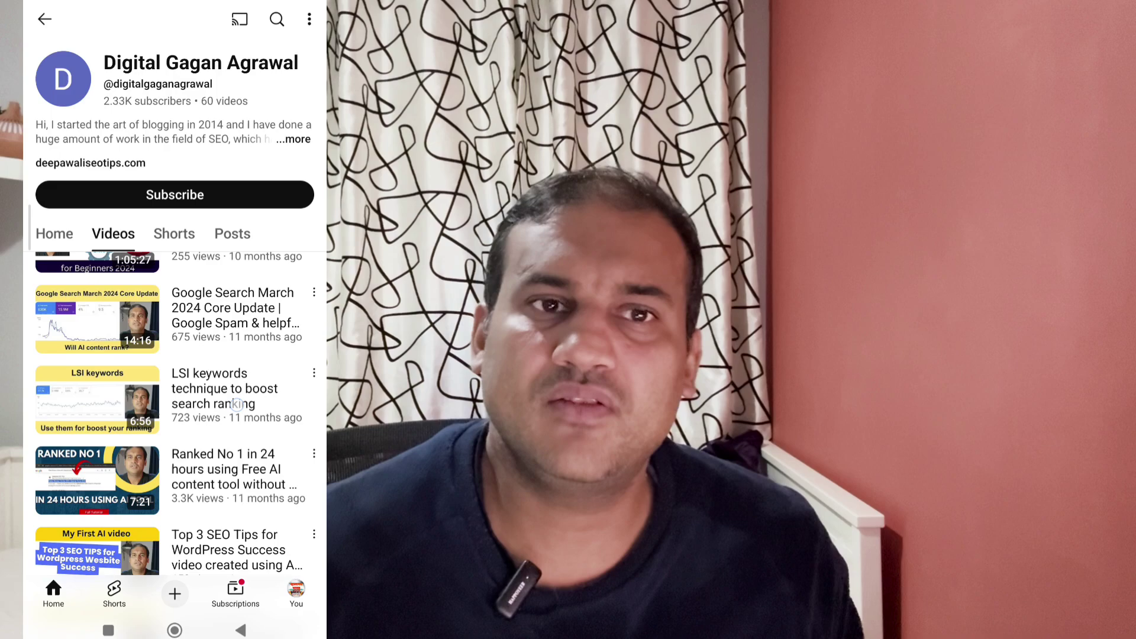
scroll(235, 404, "up", 3)
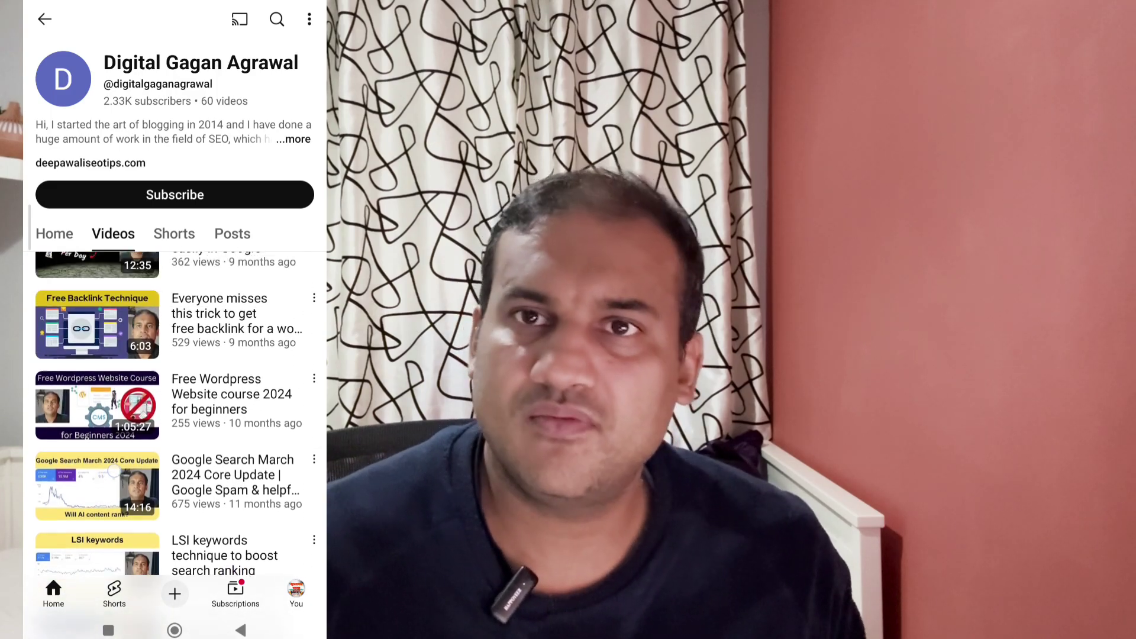